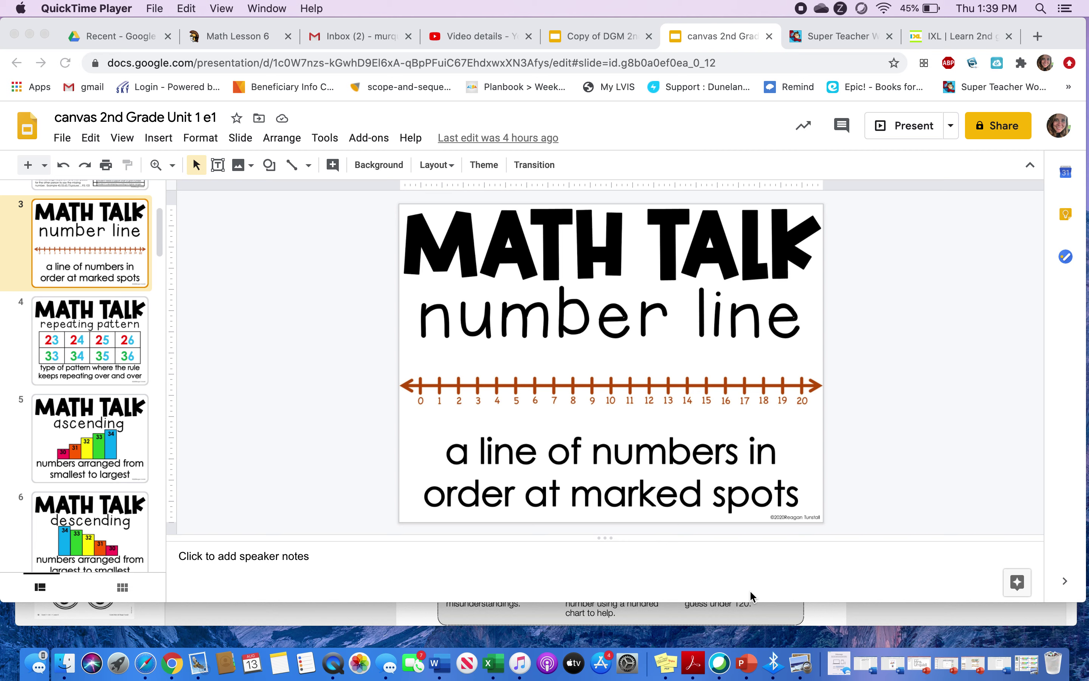
Present the slideshow starting from the Math Talk number line slide
left_click(894, 126)
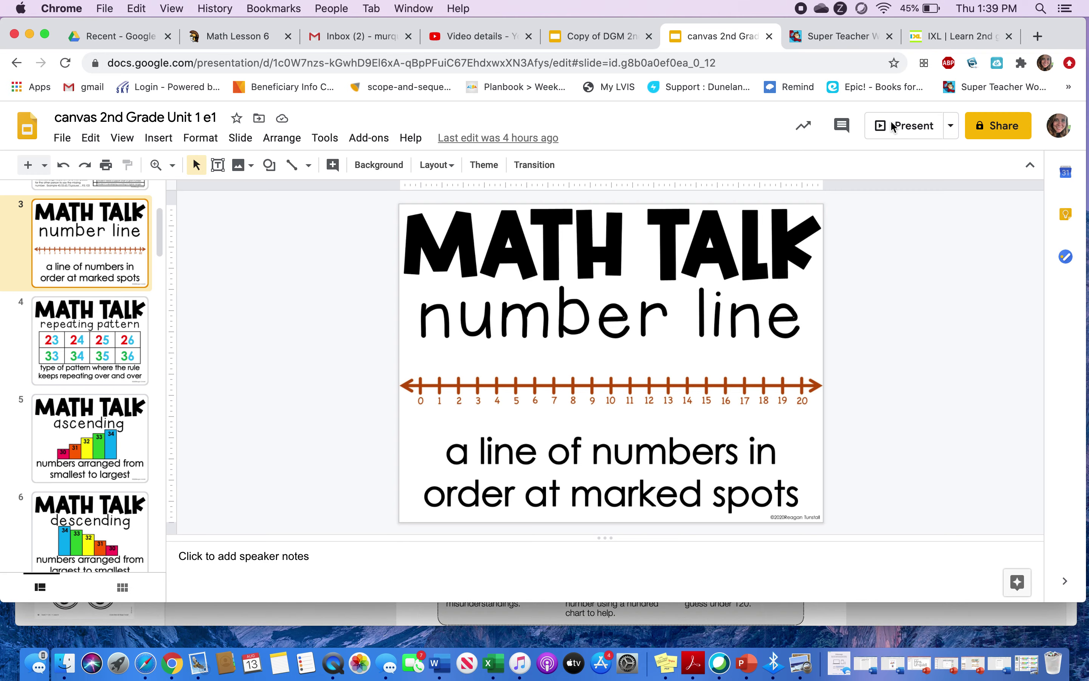
left_click(891, 126)
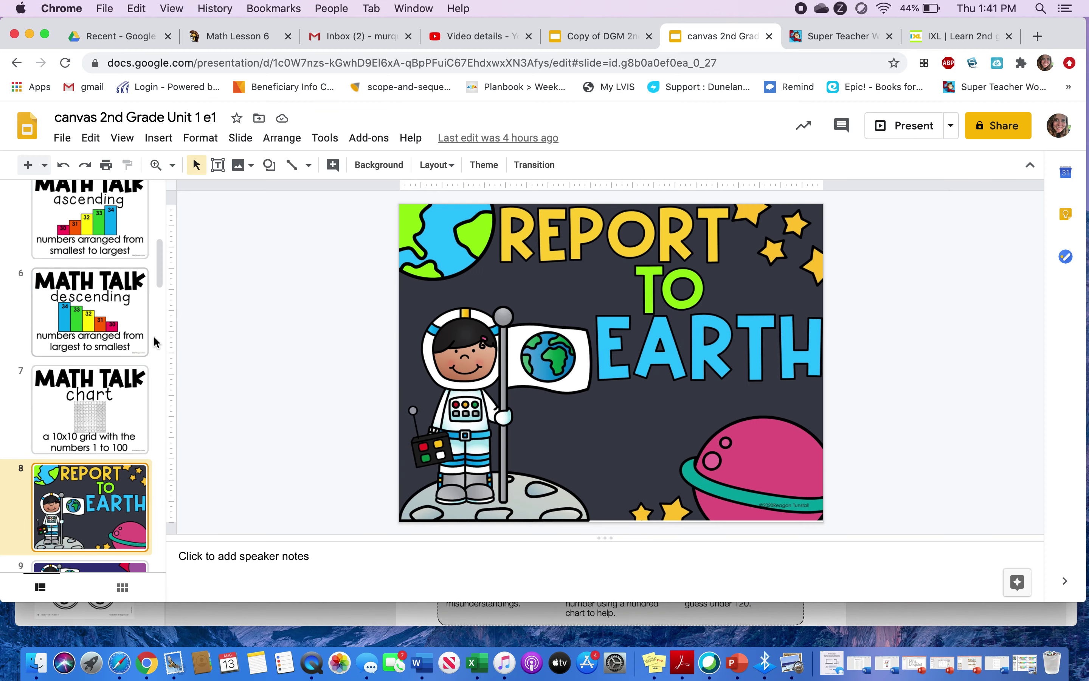
On slide 9, fill the two blank number line boxes before 45 with 43 and 44
scroll(159, 279, "down", 3)
scroll(159, 279, "down", 5)
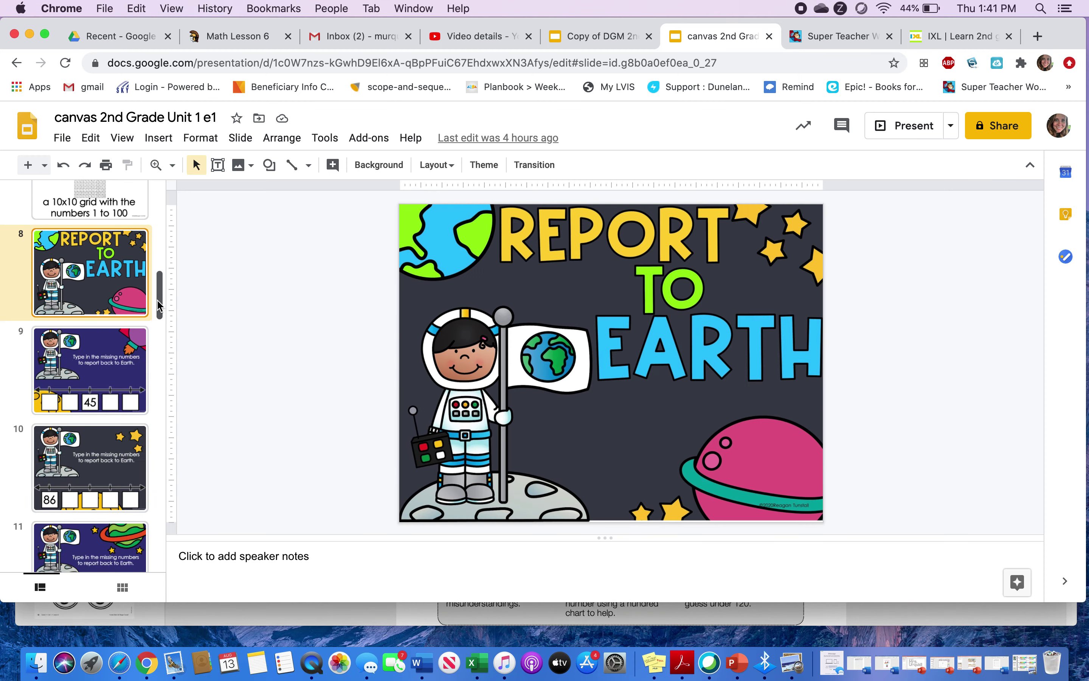
left_click(102, 354)
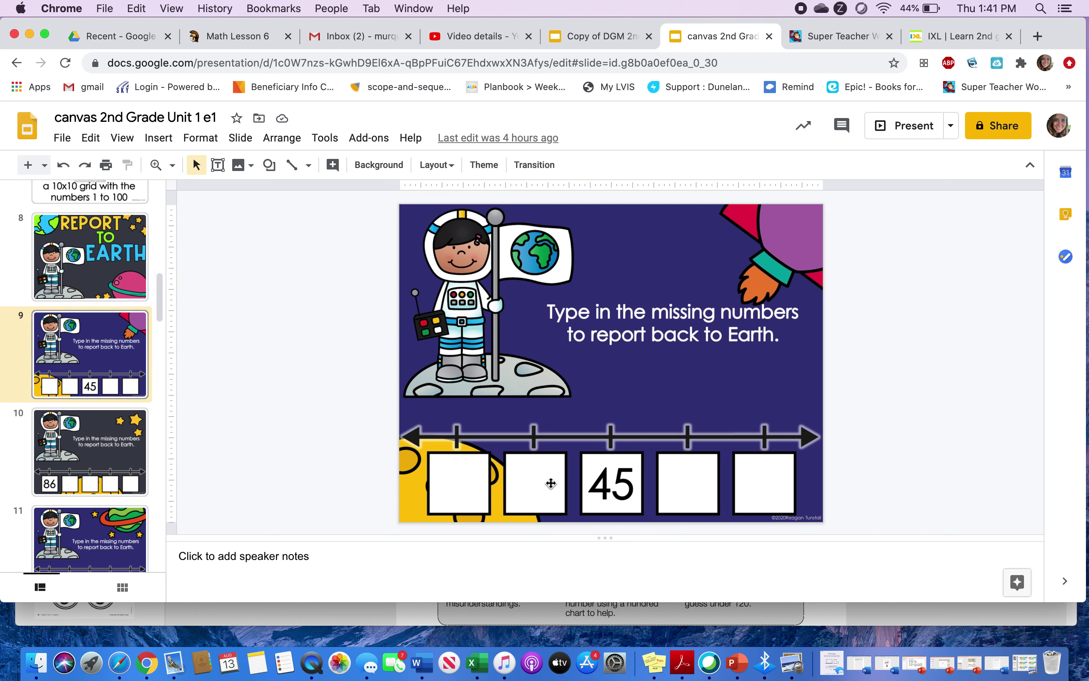
left_click(538, 482)
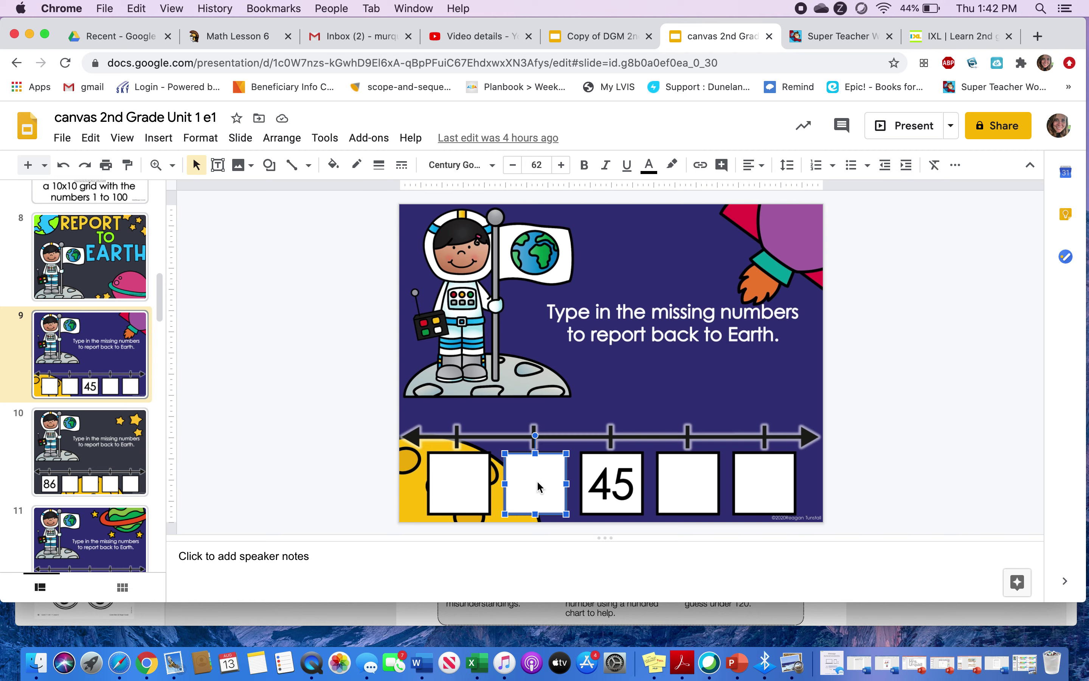
type("44")
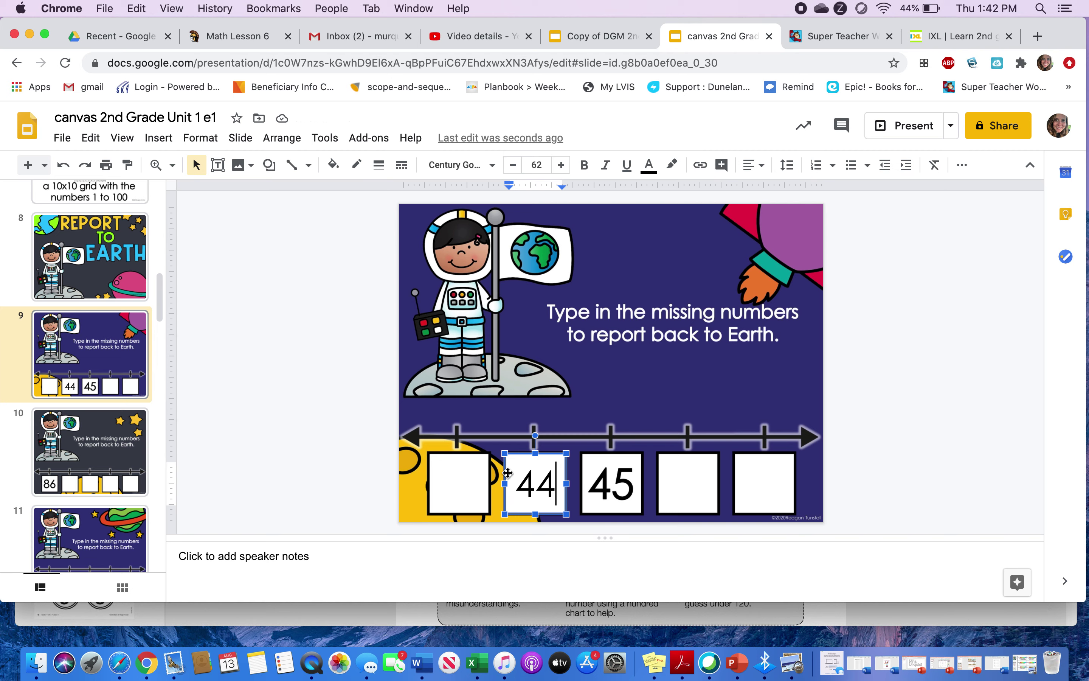
left_click(447, 482)
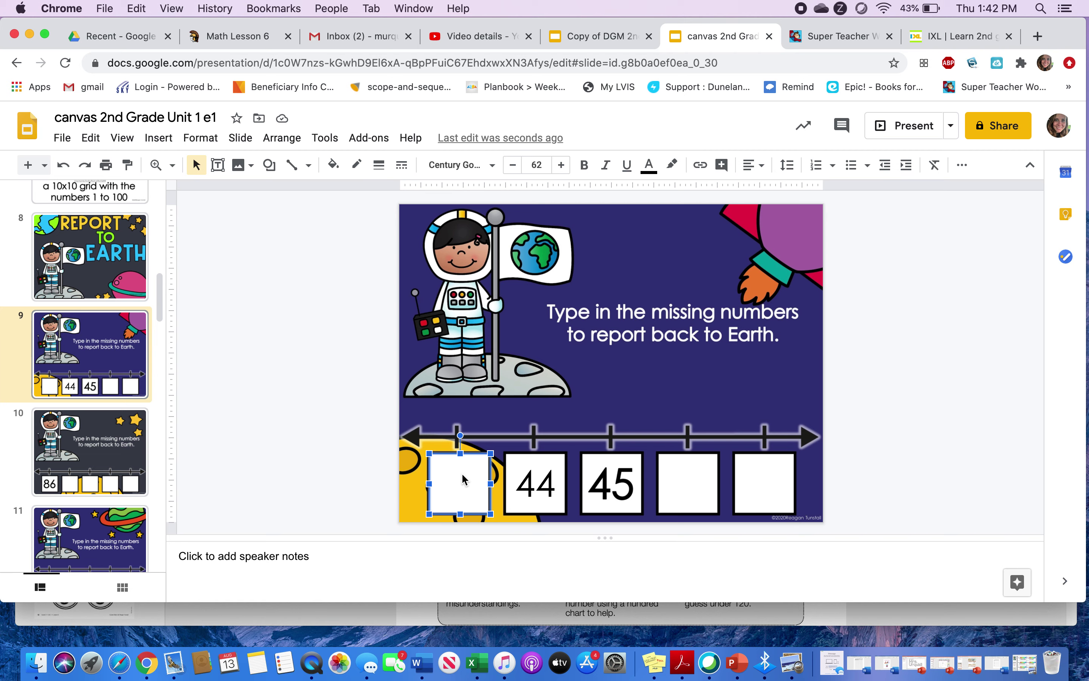
type("43")
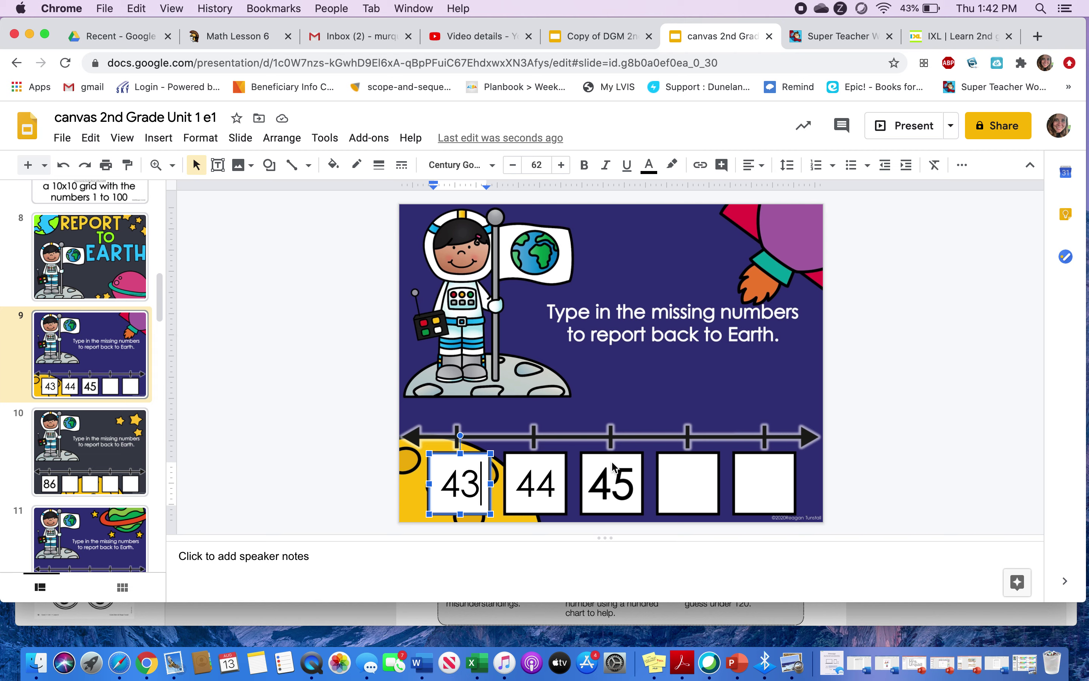
Fill the two blank boxes after 45 on the slide 9 number line with 46 and 47
left_click(699, 480)
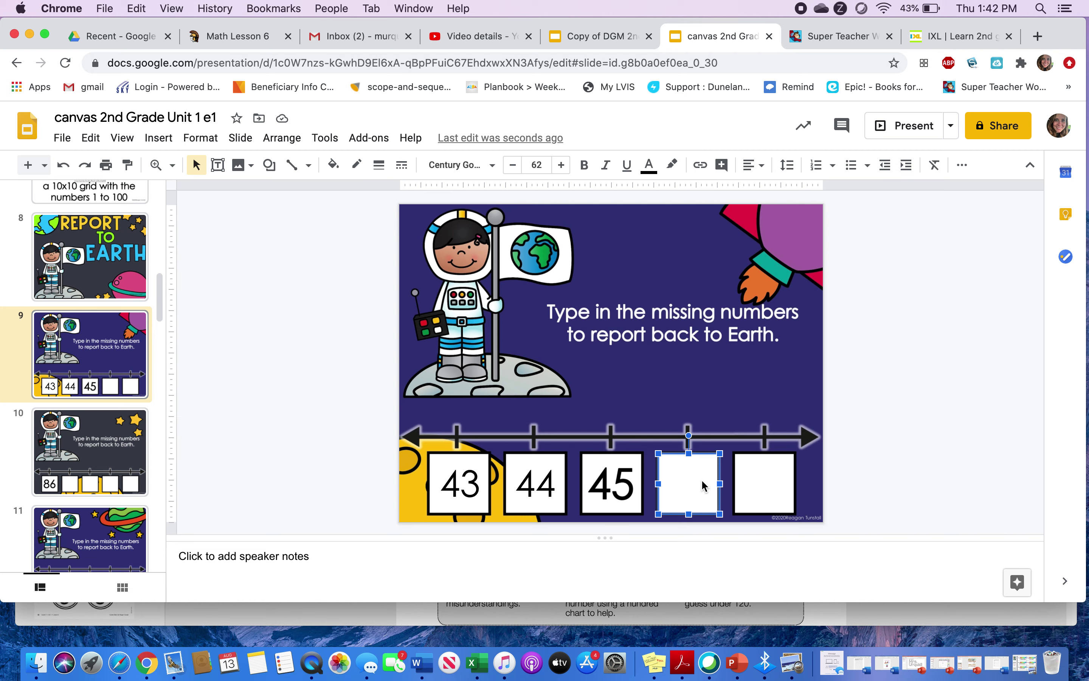
type("46")
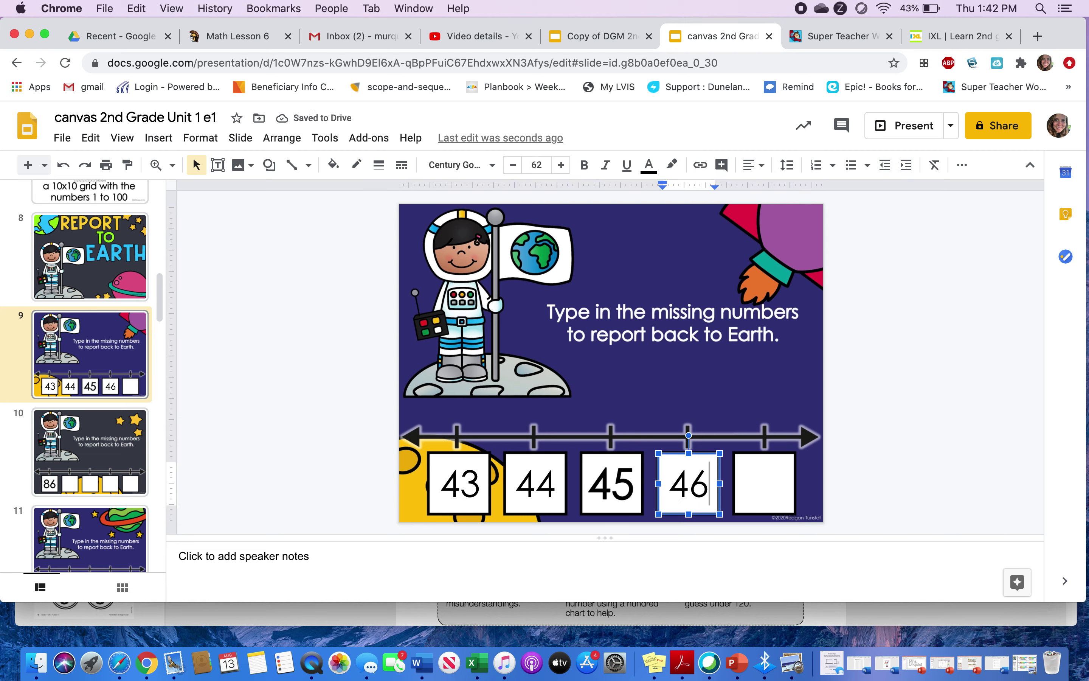
left_click(788, 487)
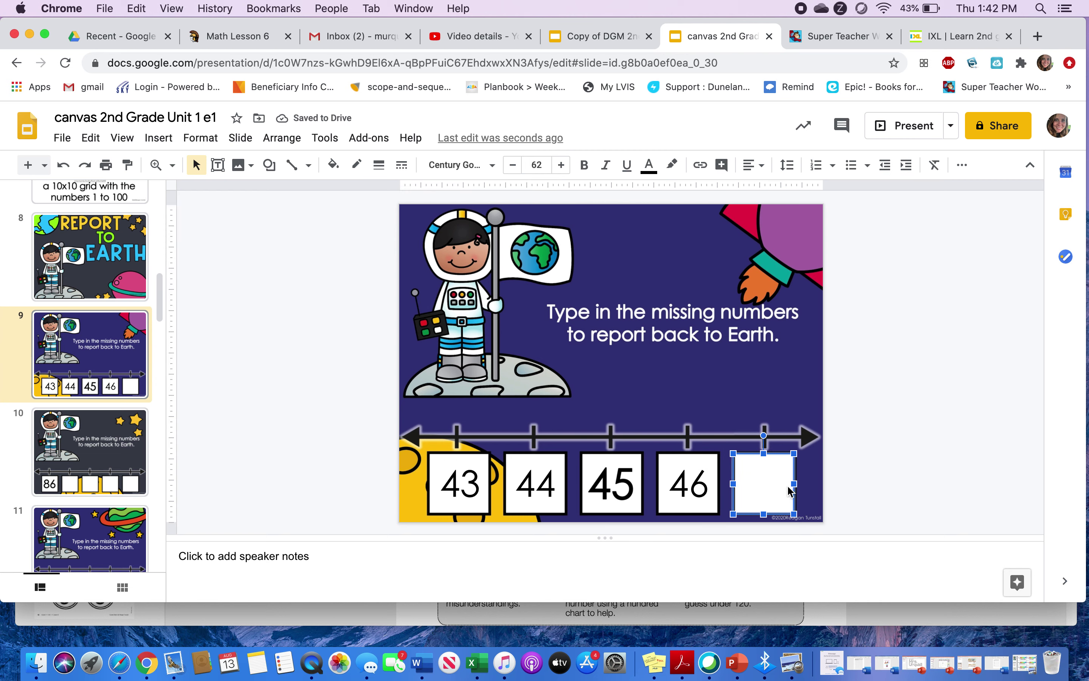
type("47")
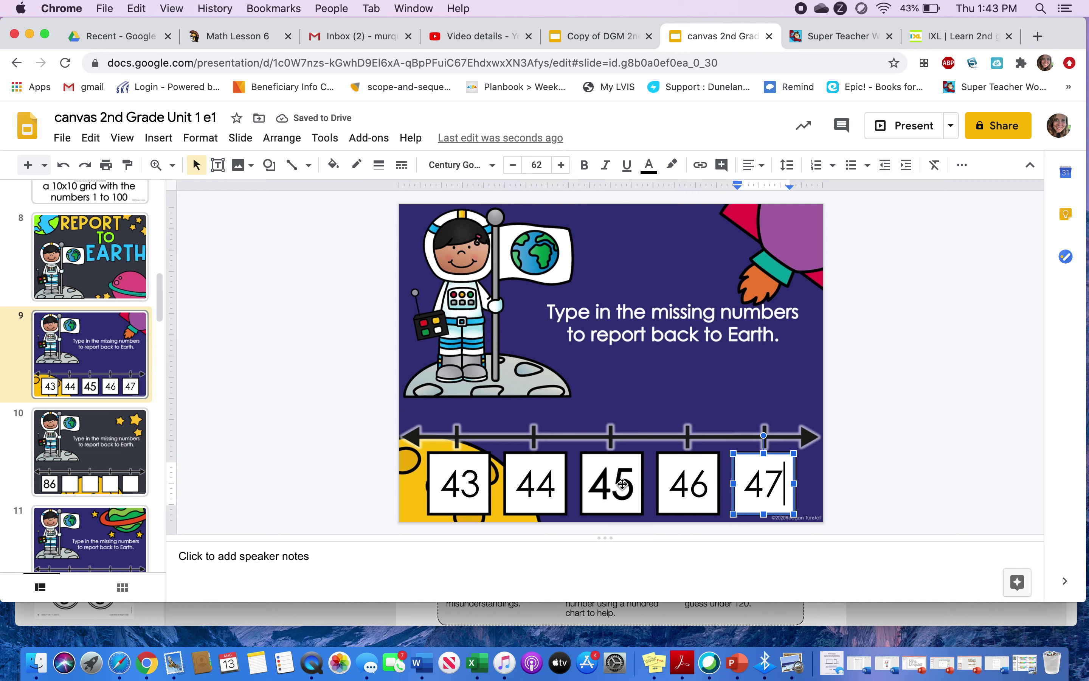
On slide 10, complete the number line after 86 with 87, 88, 89 and 90 in the blank boxes
left_click(104, 472)
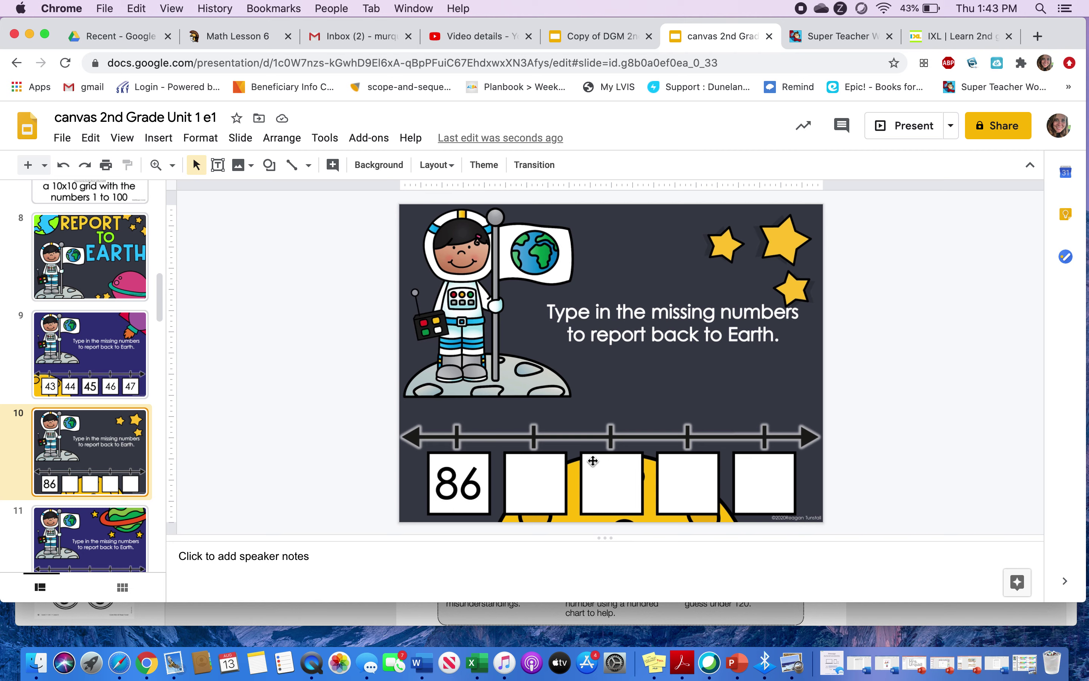
left_click(522, 481)
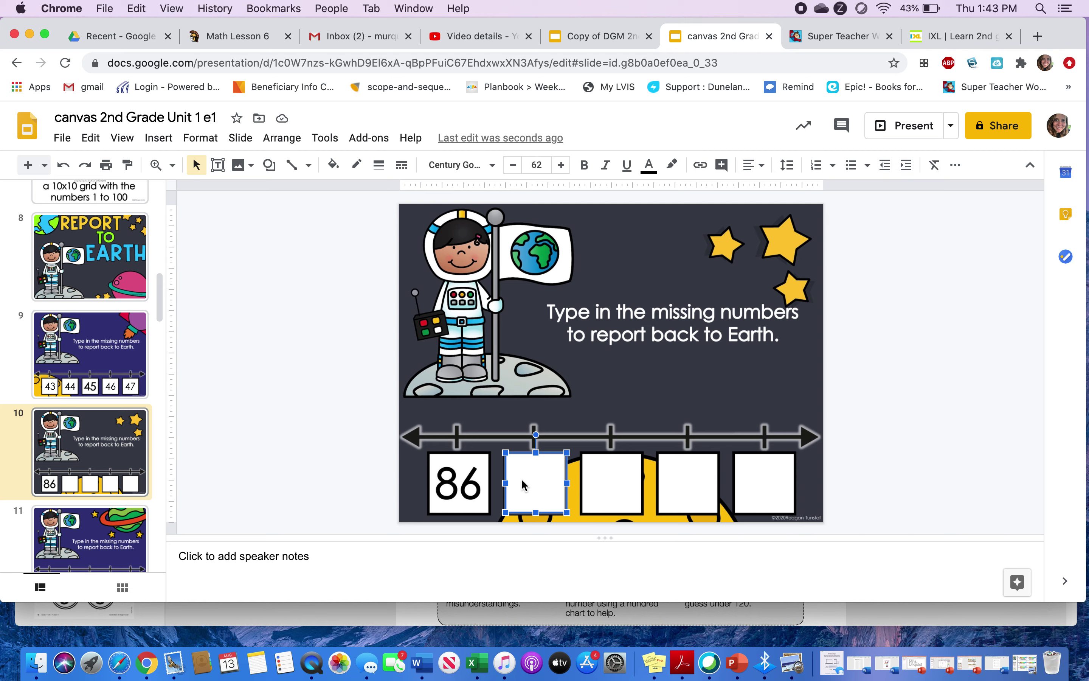
type("87")
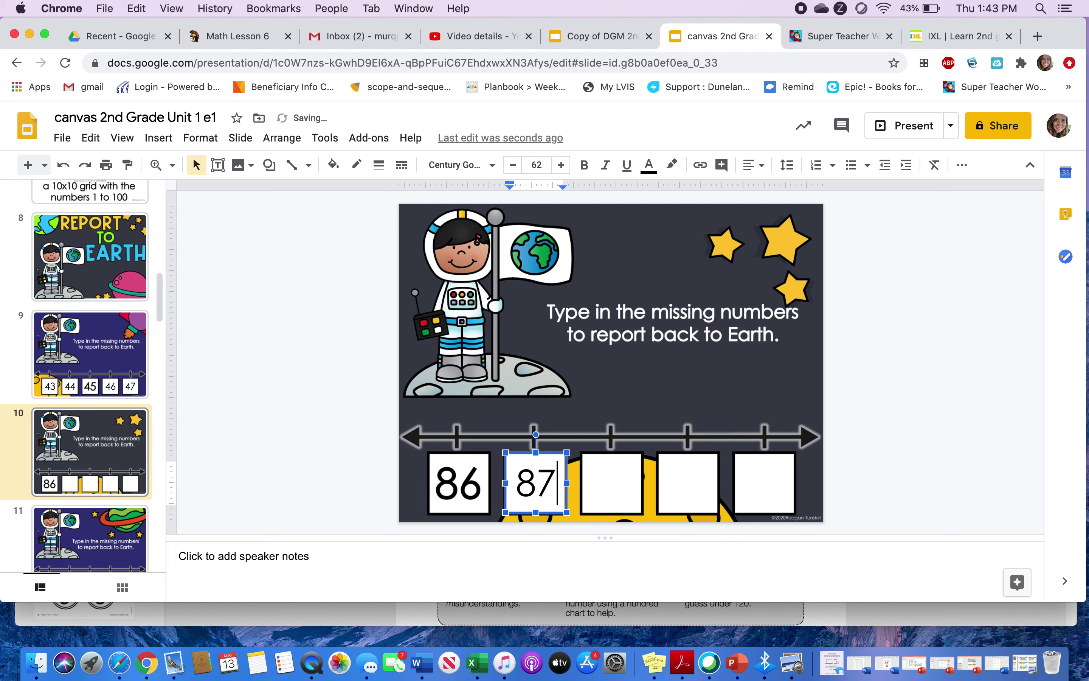
left_click(620, 480)
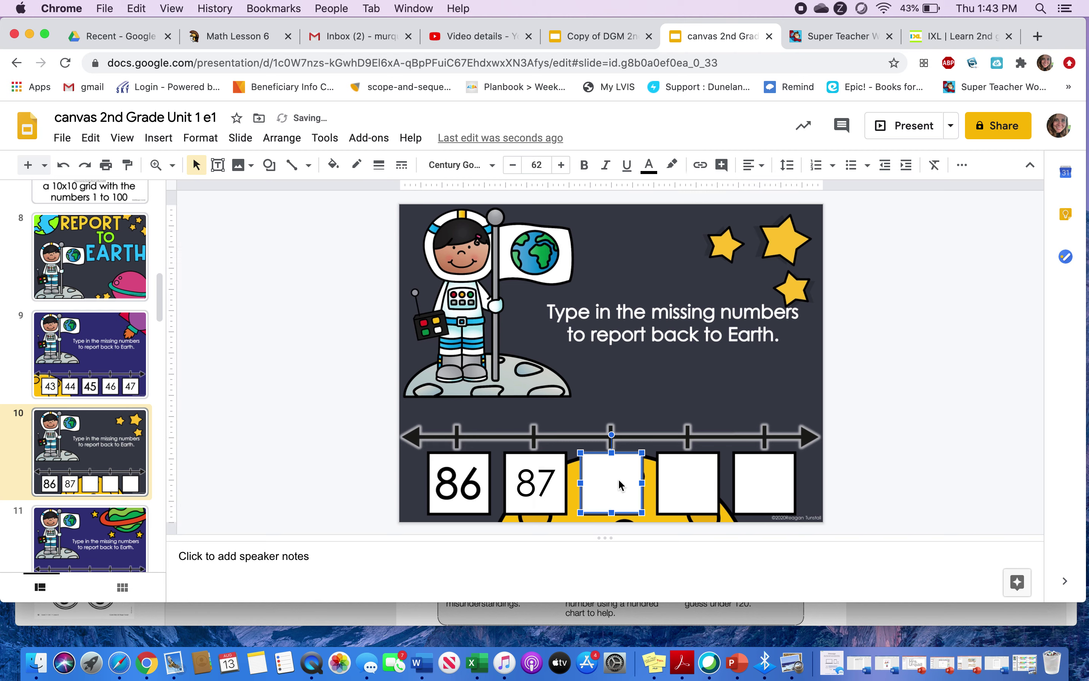
type("88")
left_click(665, 489)
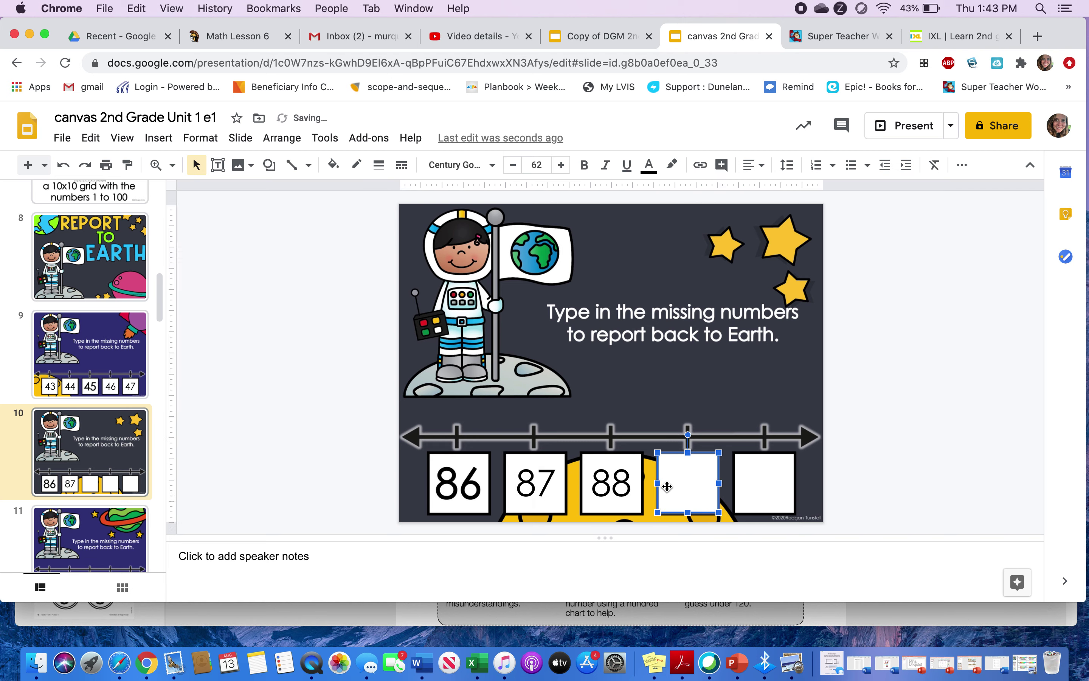
type("89")
left_click(767, 487)
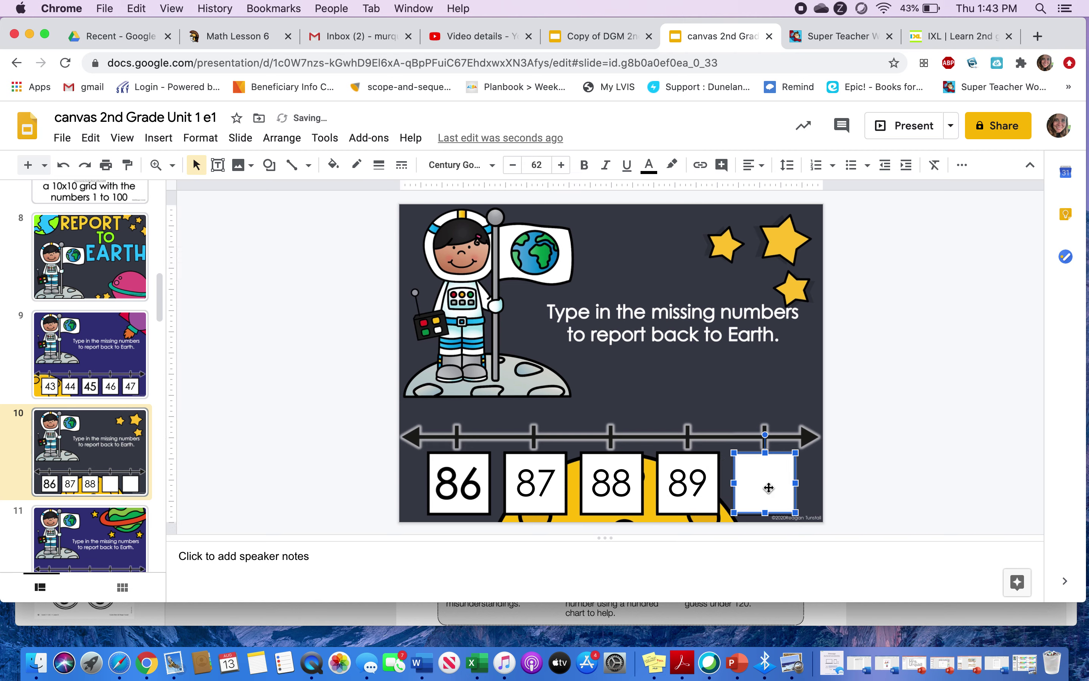
type("90")
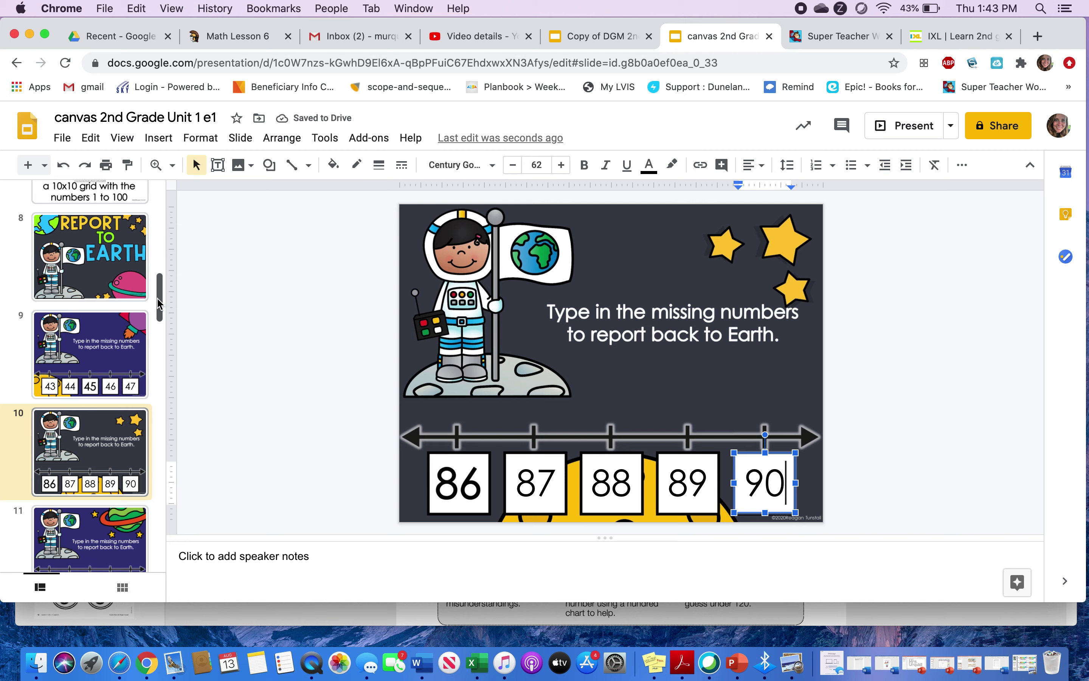
On slide 13, fill the blank boxes counting back from 55 with 54, 53, 52 and 51
left_click_drag(158, 303, 159, 345)
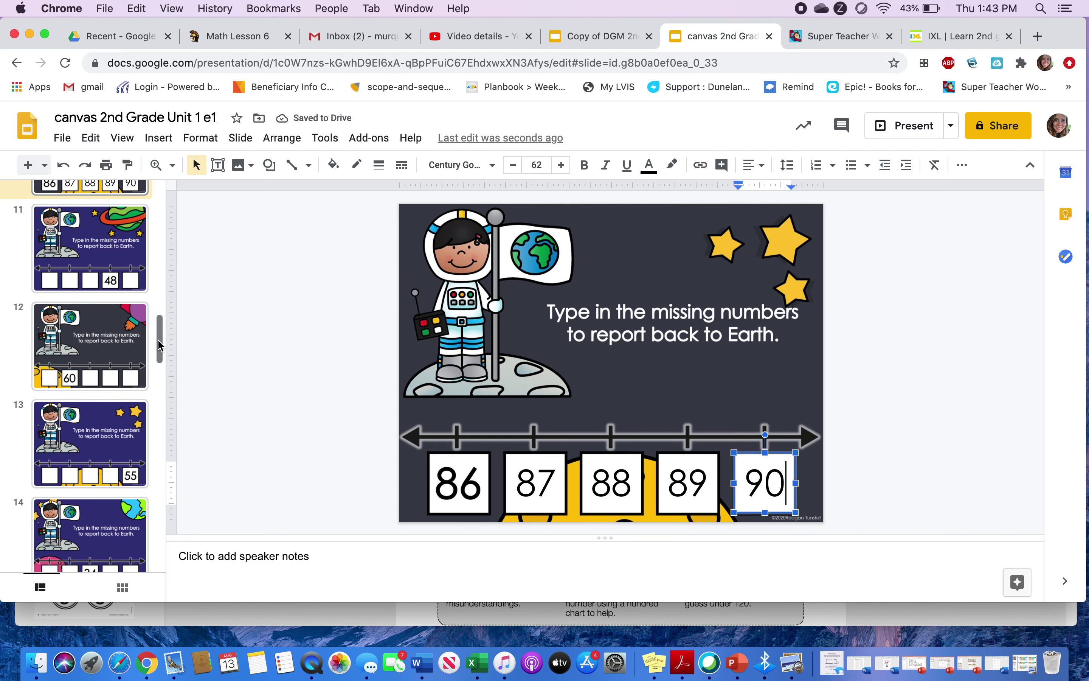
left_click(98, 457)
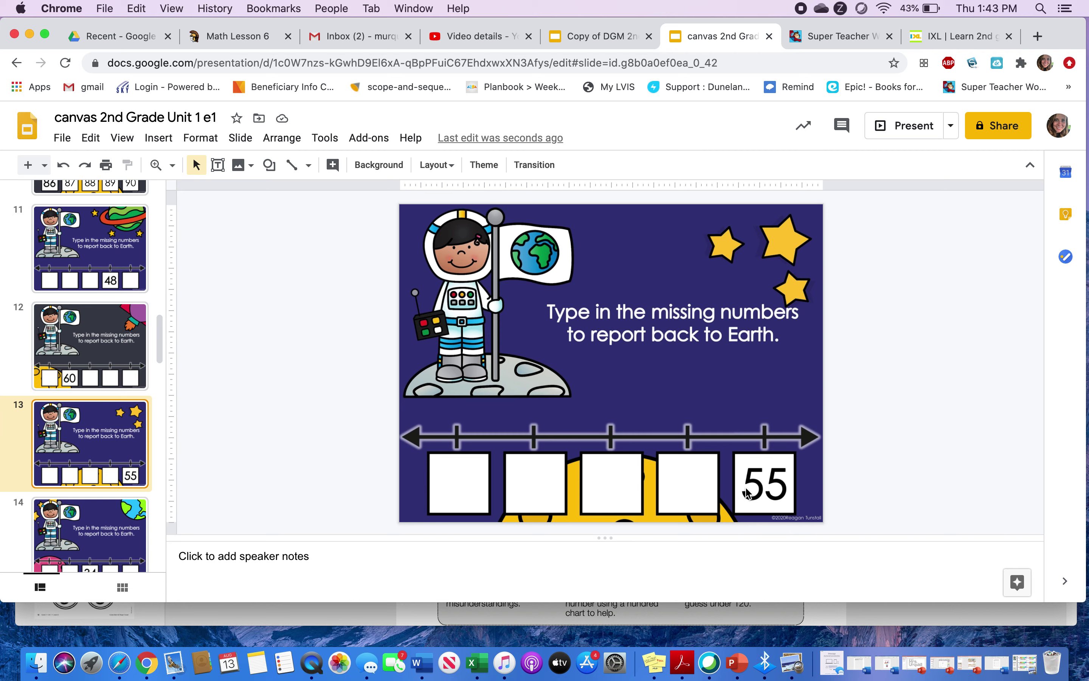
left_click(707, 480)
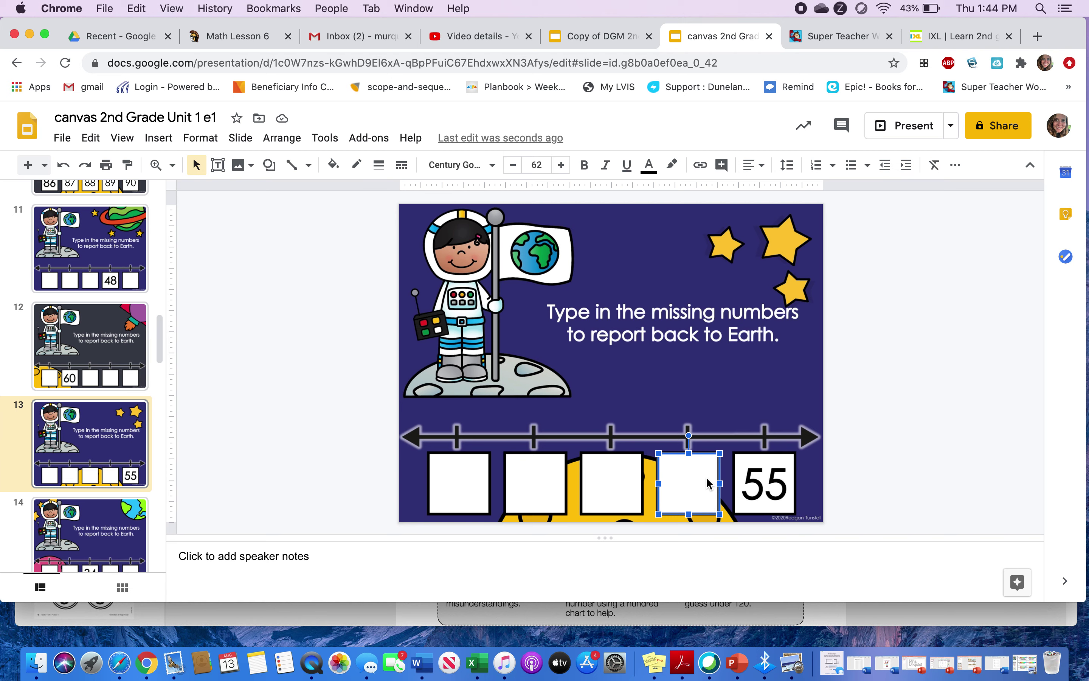
type("54")
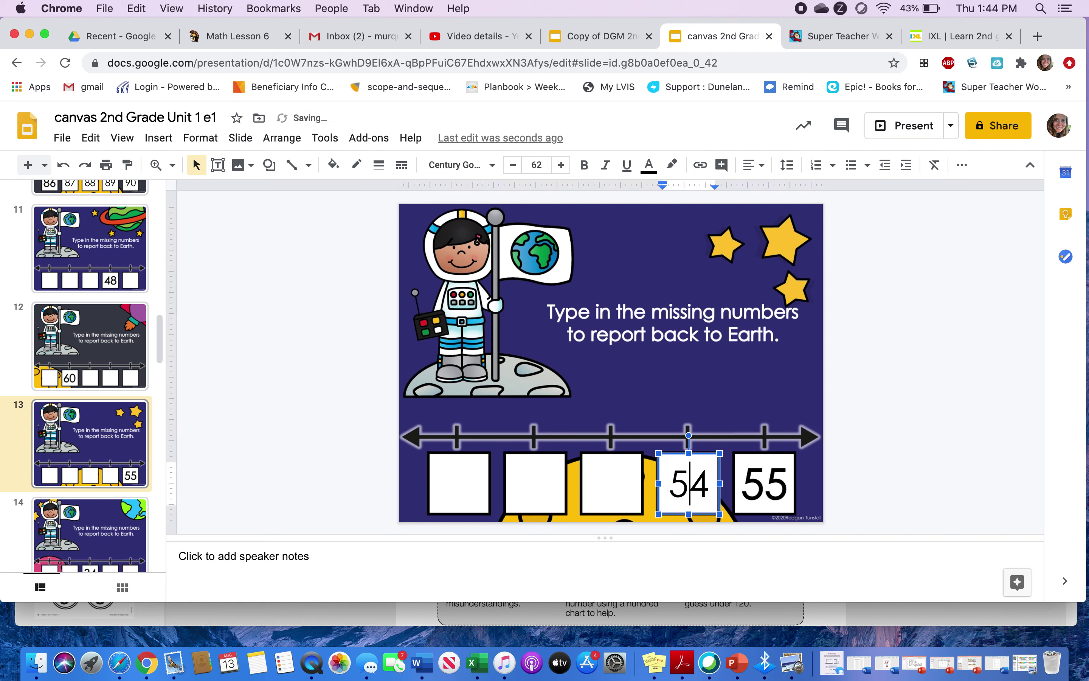
left_click(604, 488)
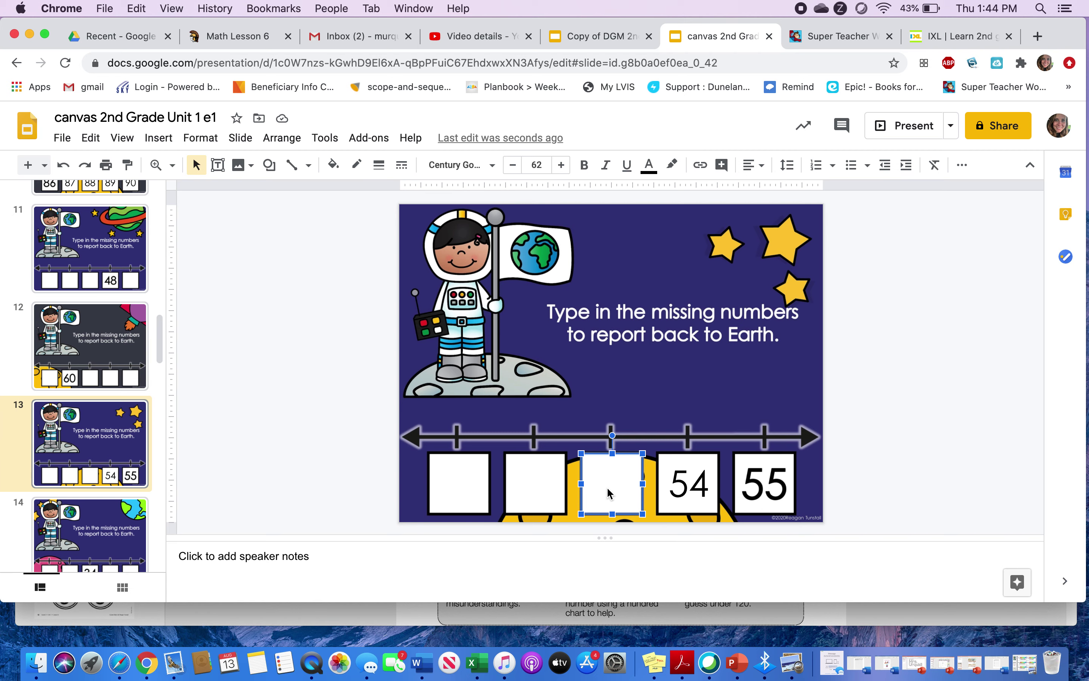
left_click(608, 493)
type("53")
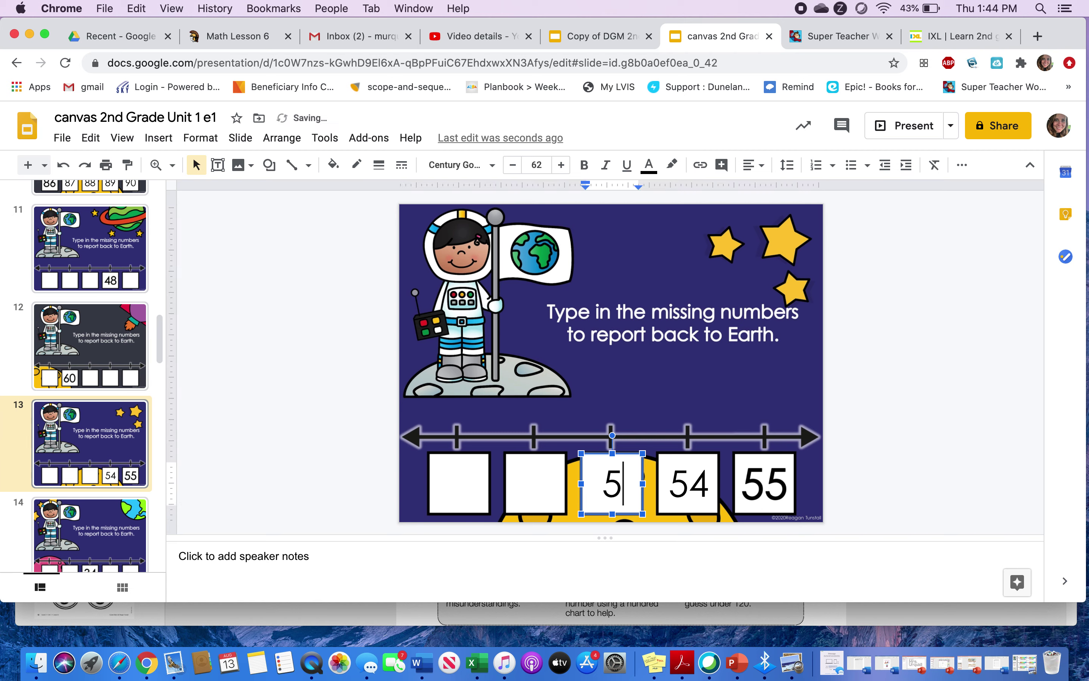
left_click(540, 489)
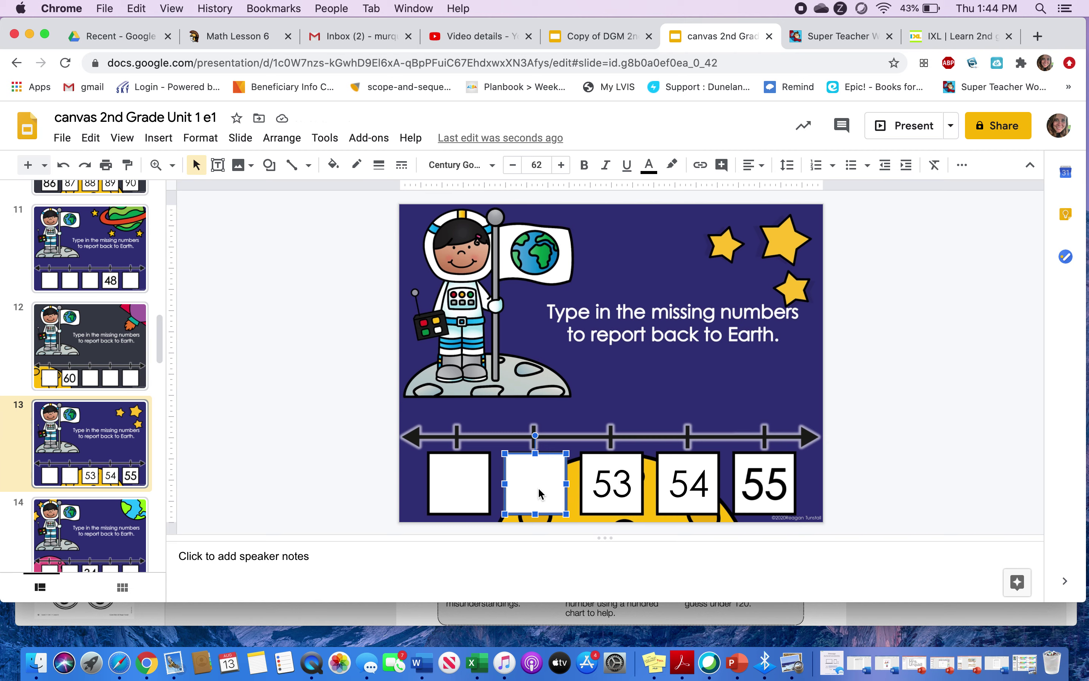
left_click(539, 493)
type("52")
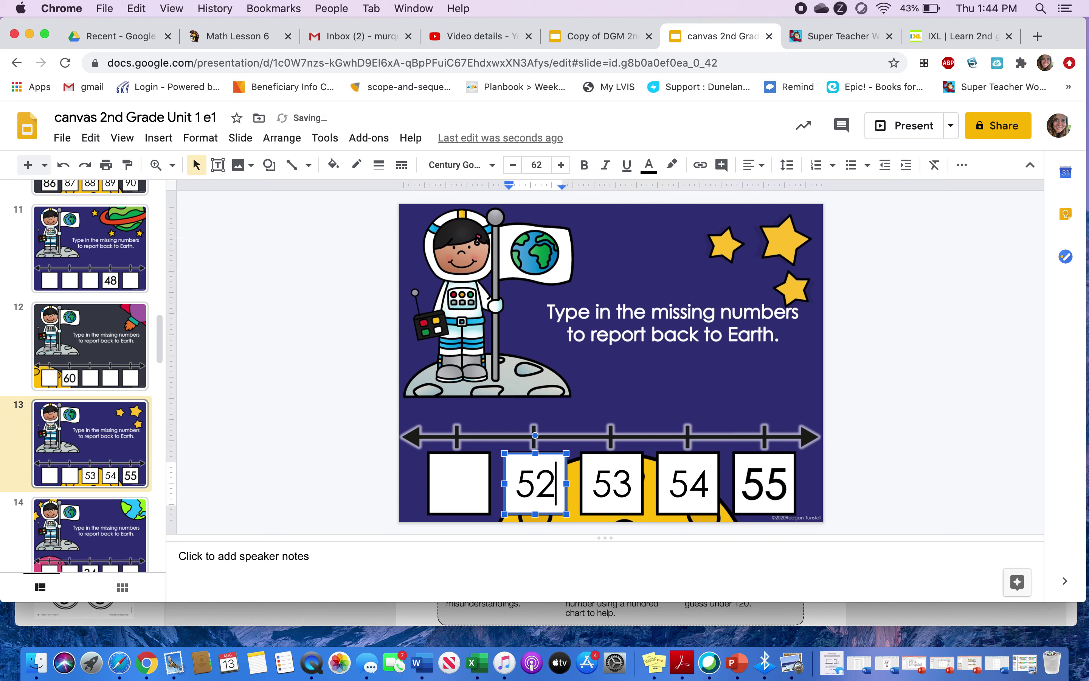
left_click(468, 491)
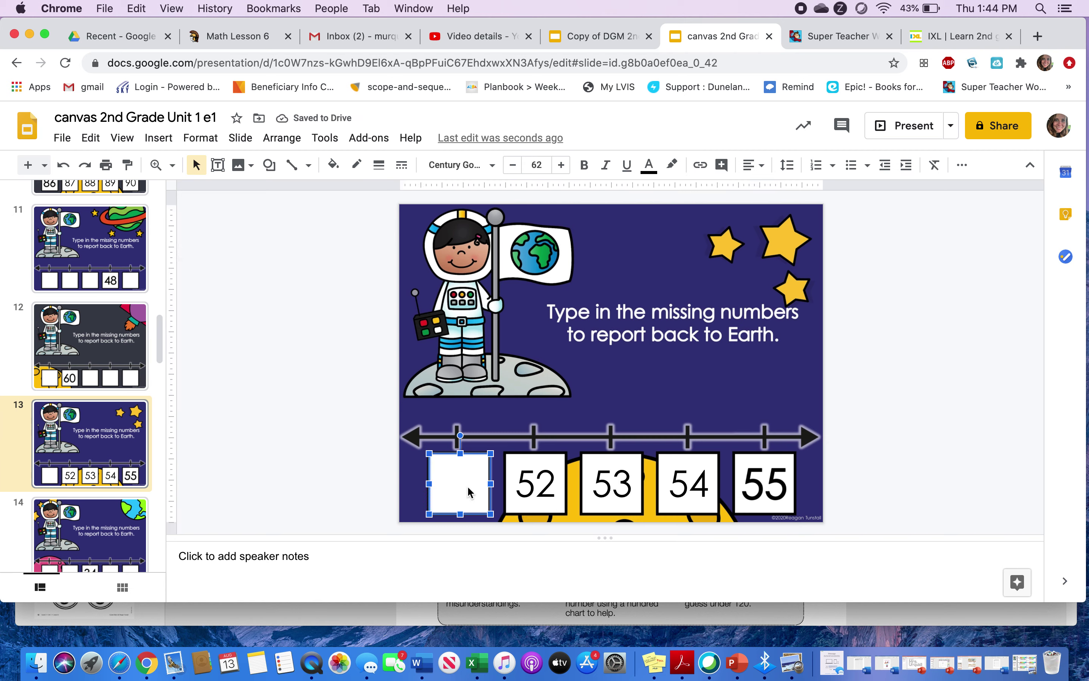
type("51")
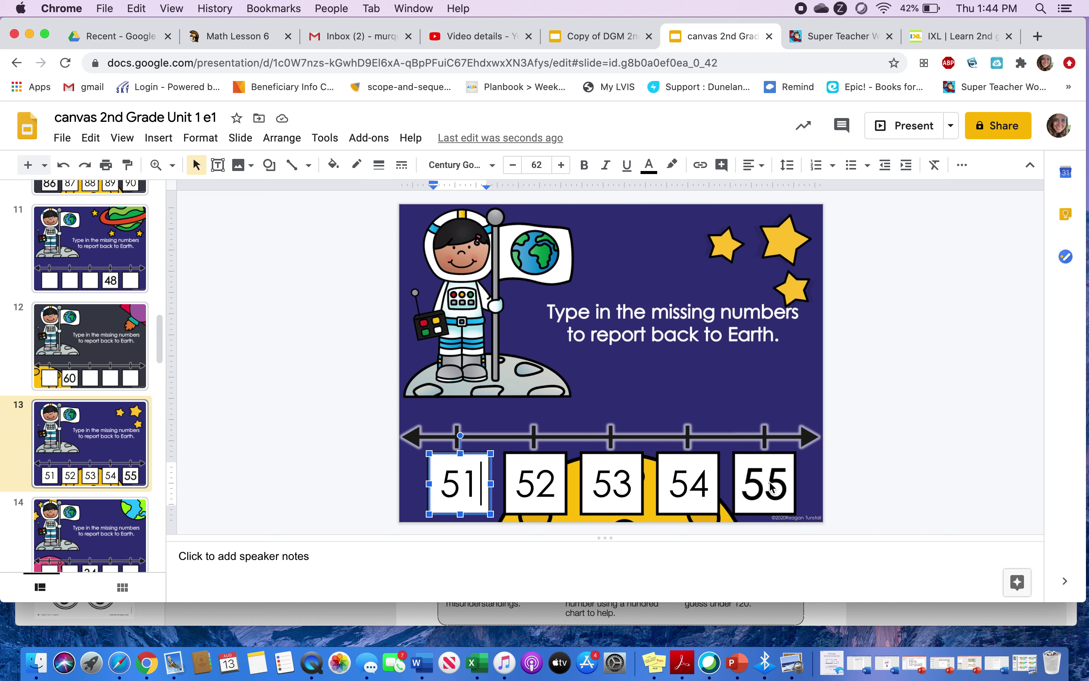
On slide 15, fill the two blank number line boxes after 185 with 186 and 187
left_click_drag(160, 334, 160, 366)
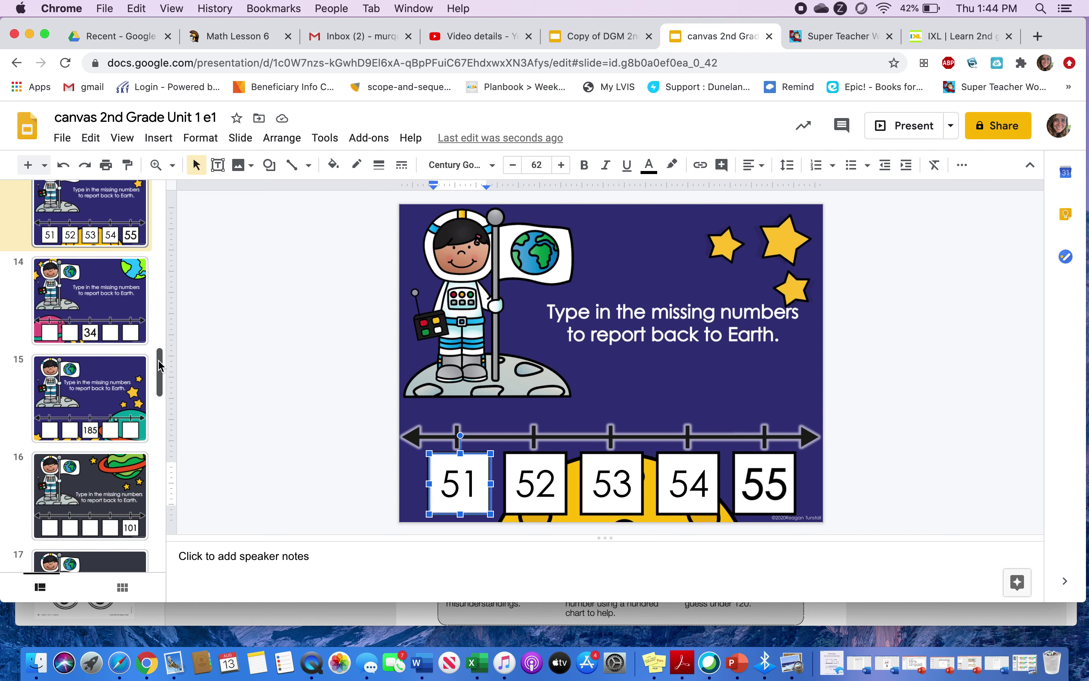
left_click(105, 391)
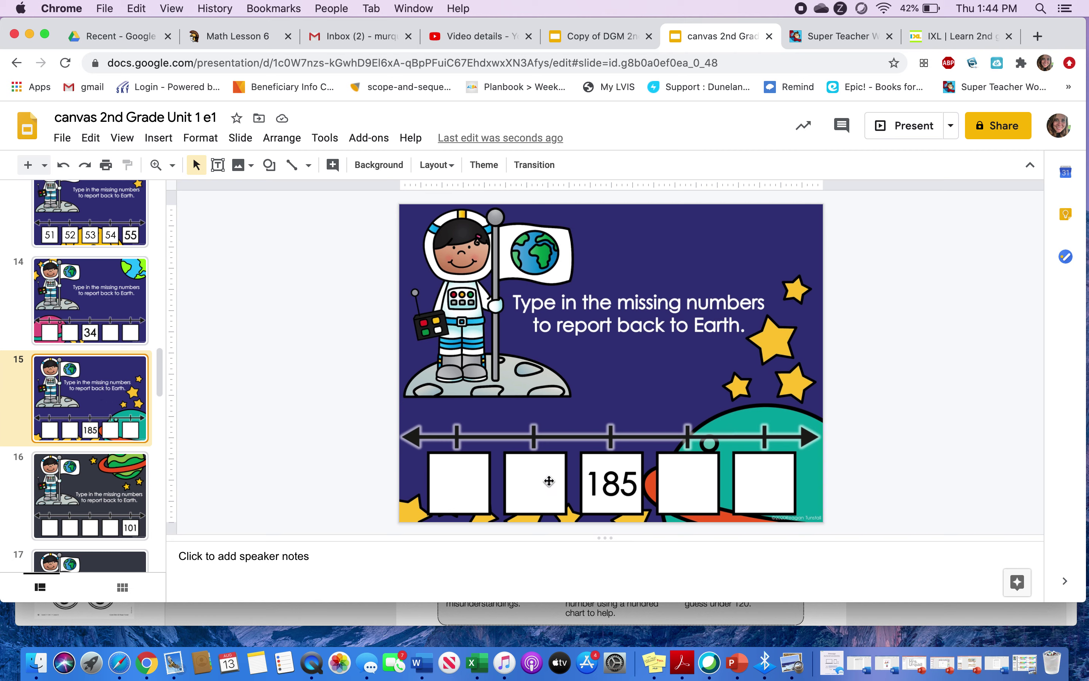
left_click(692, 483)
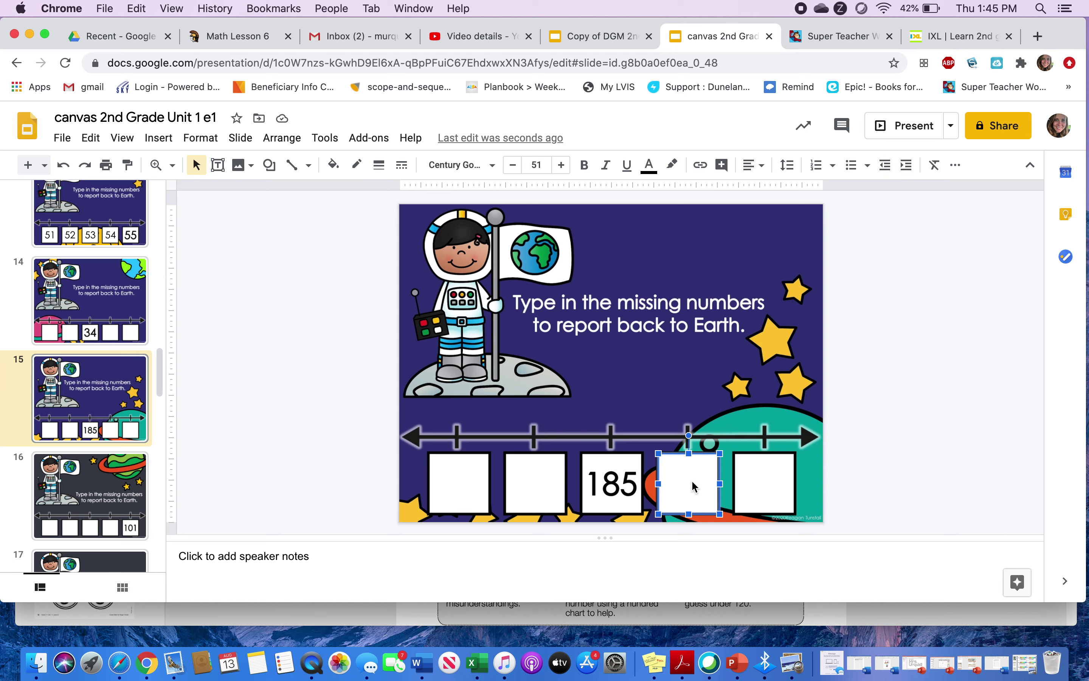
type("186")
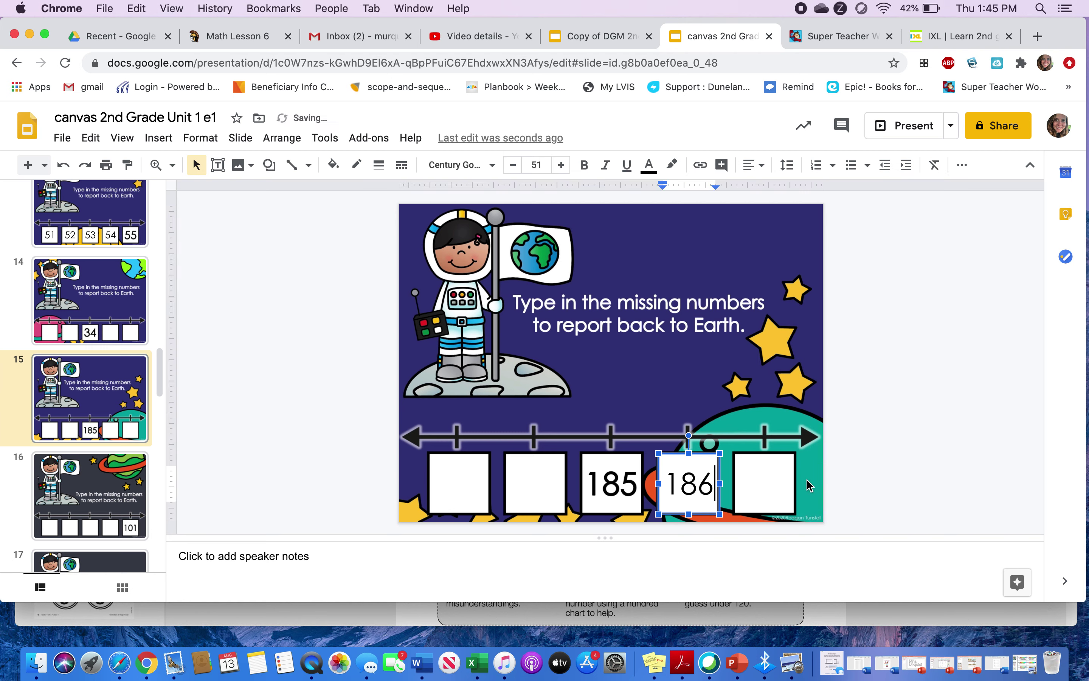
left_click(769, 483)
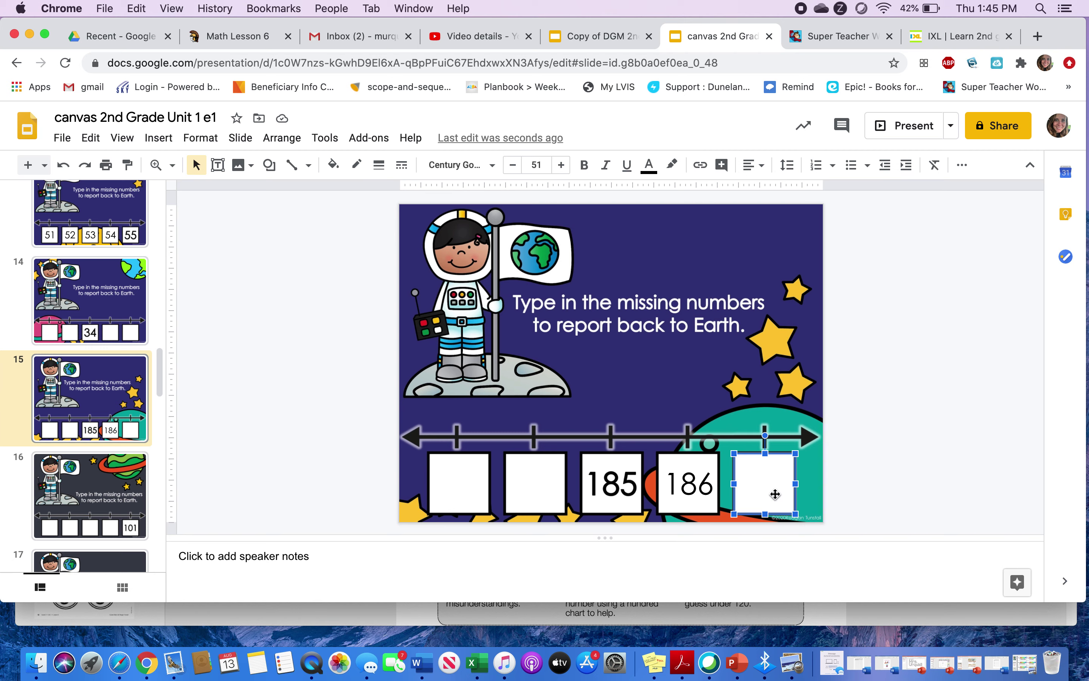
type("187")
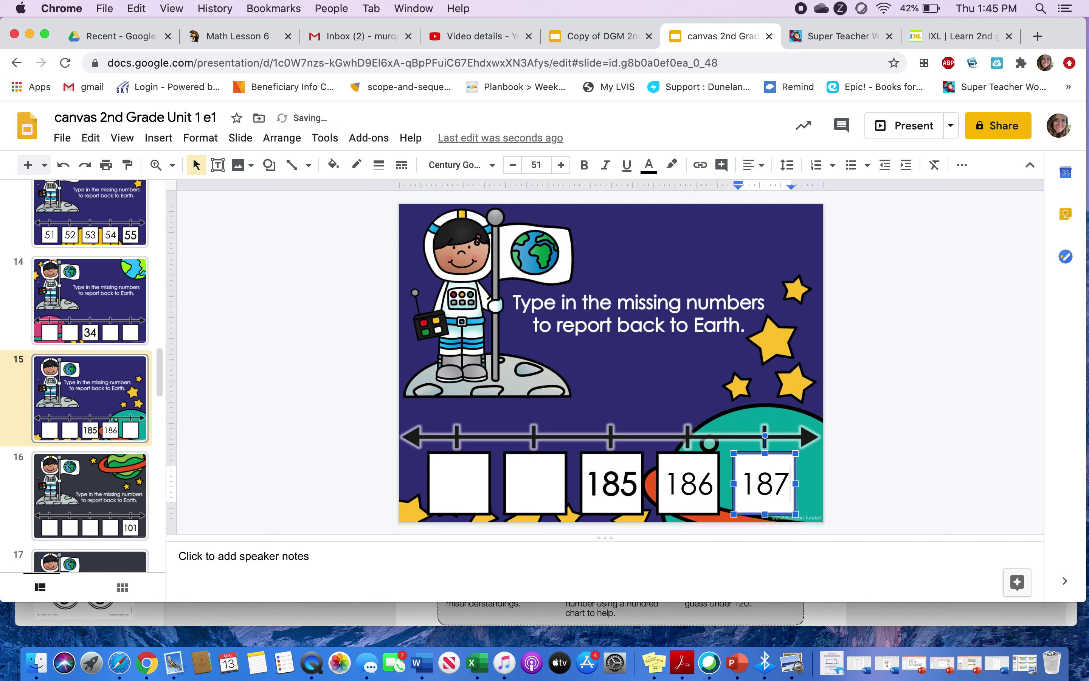
On slide 15, fill the two blank boxes before 185 with 184 and 183, counting back
left_click(517, 472)
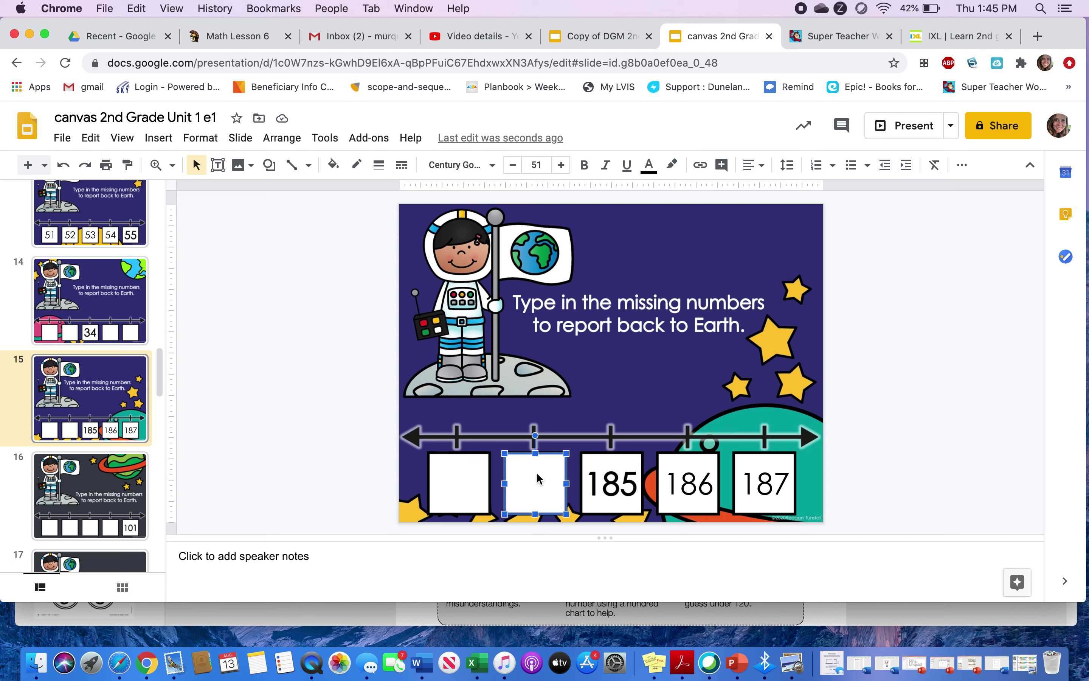
left_click(539, 479)
type("185")
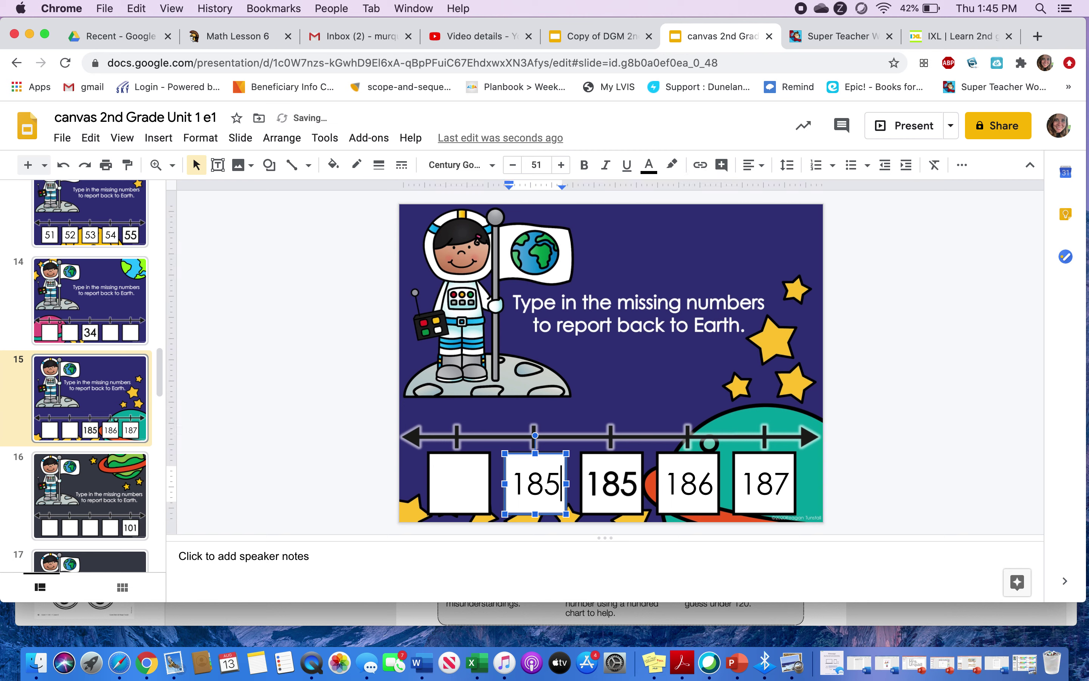
key("BackSpace")
type("4")
left_click(461, 478)
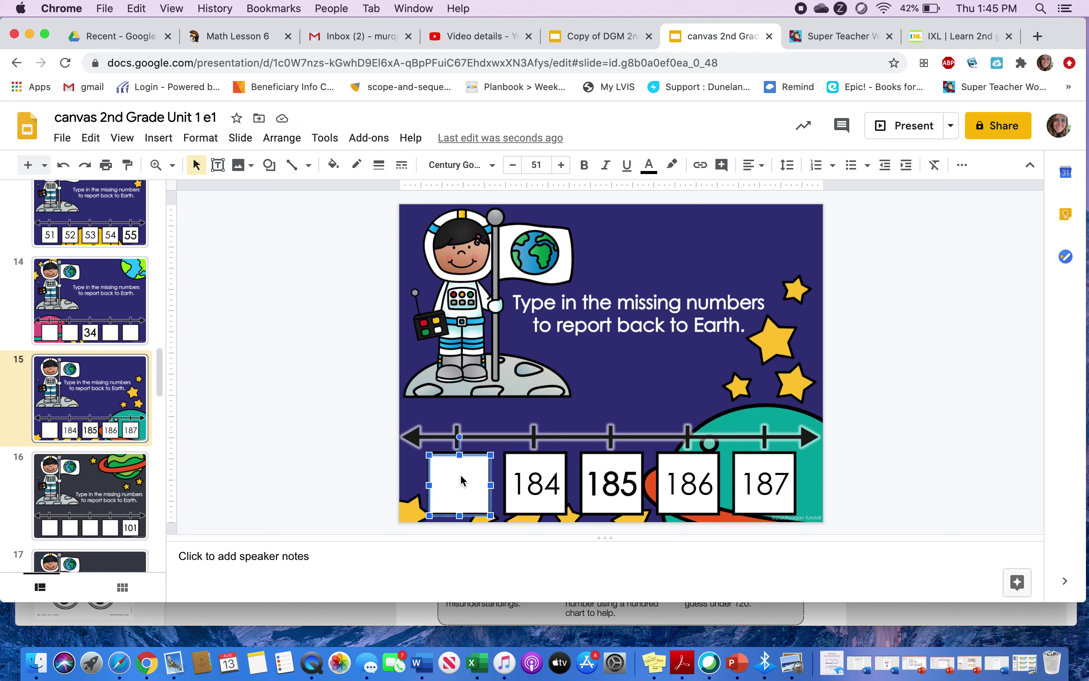
left_click(462, 481)
type("183")
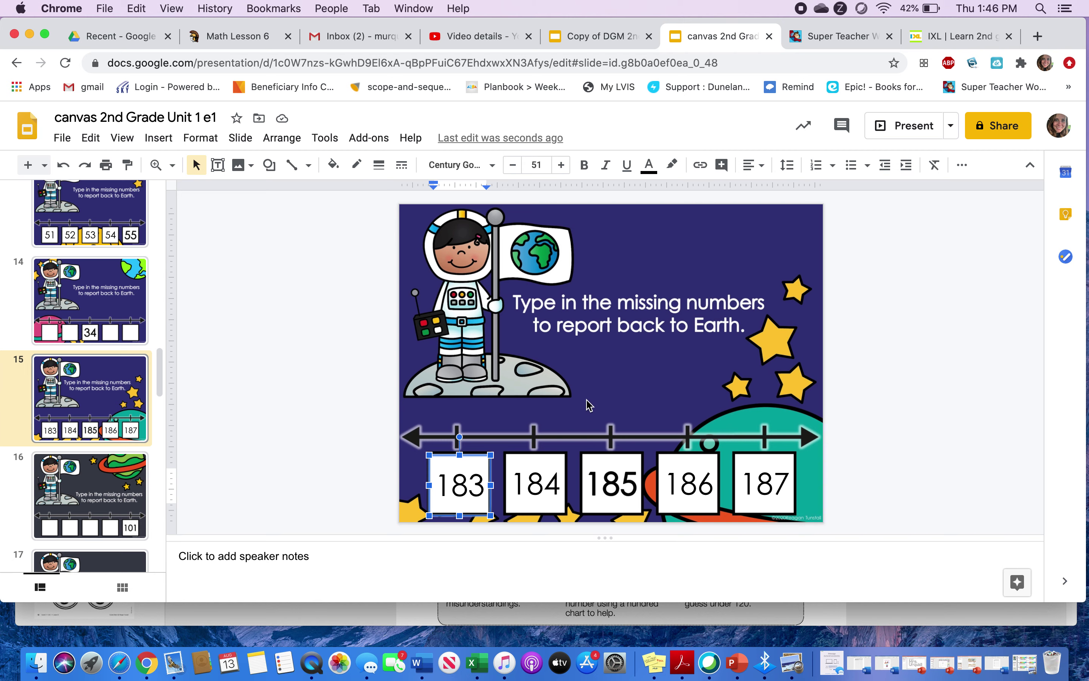
On slide 17, complete the number line after 203 with 204, 205, 206 and 207 in the blank boxes
scroll(160, 397, "down", 5)
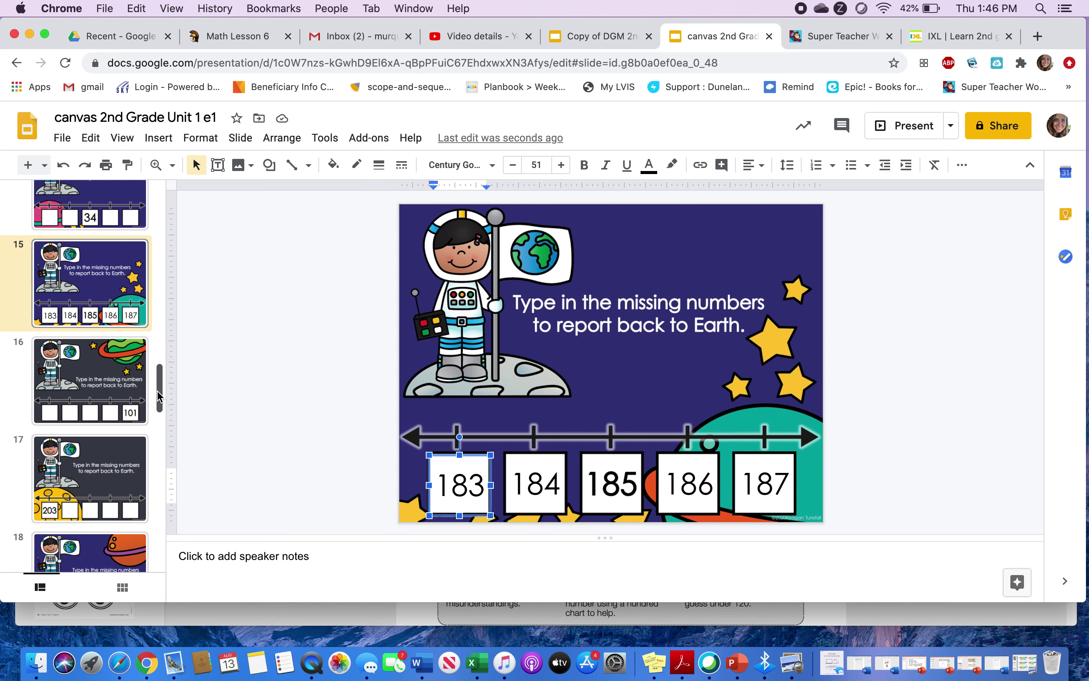
left_click(123, 432)
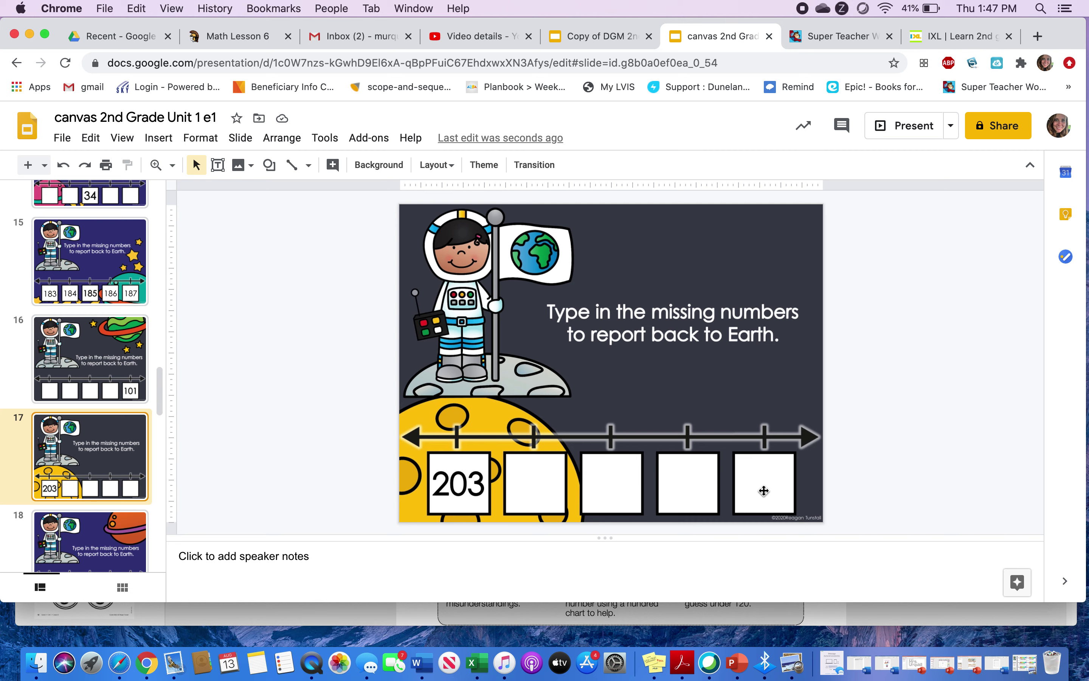
left_click(540, 482)
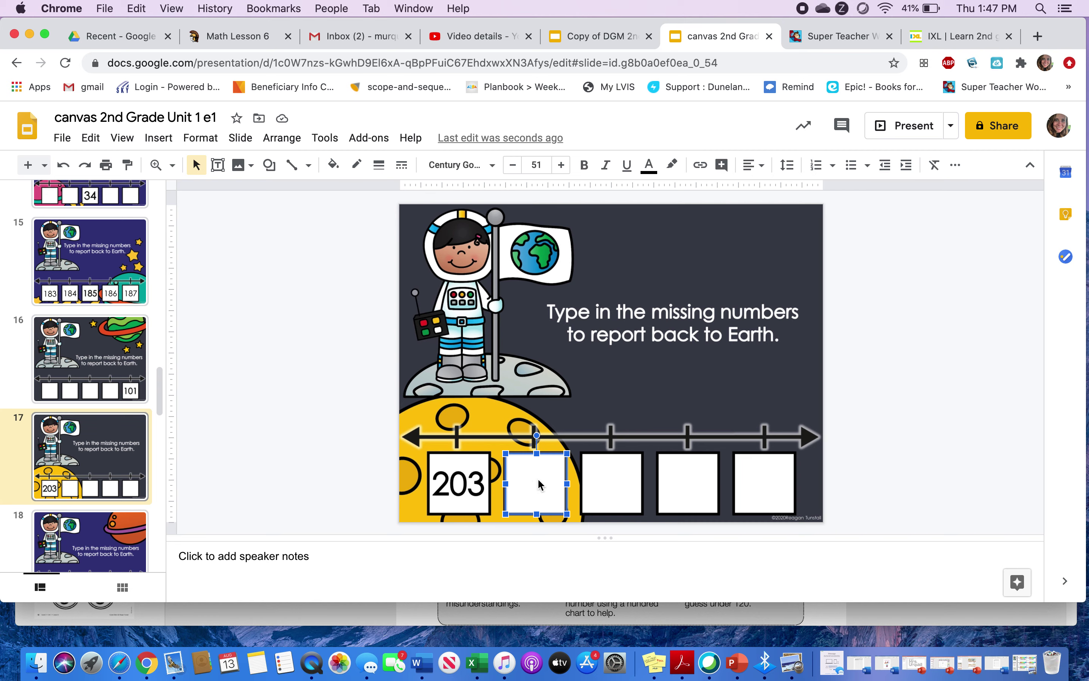
type("204")
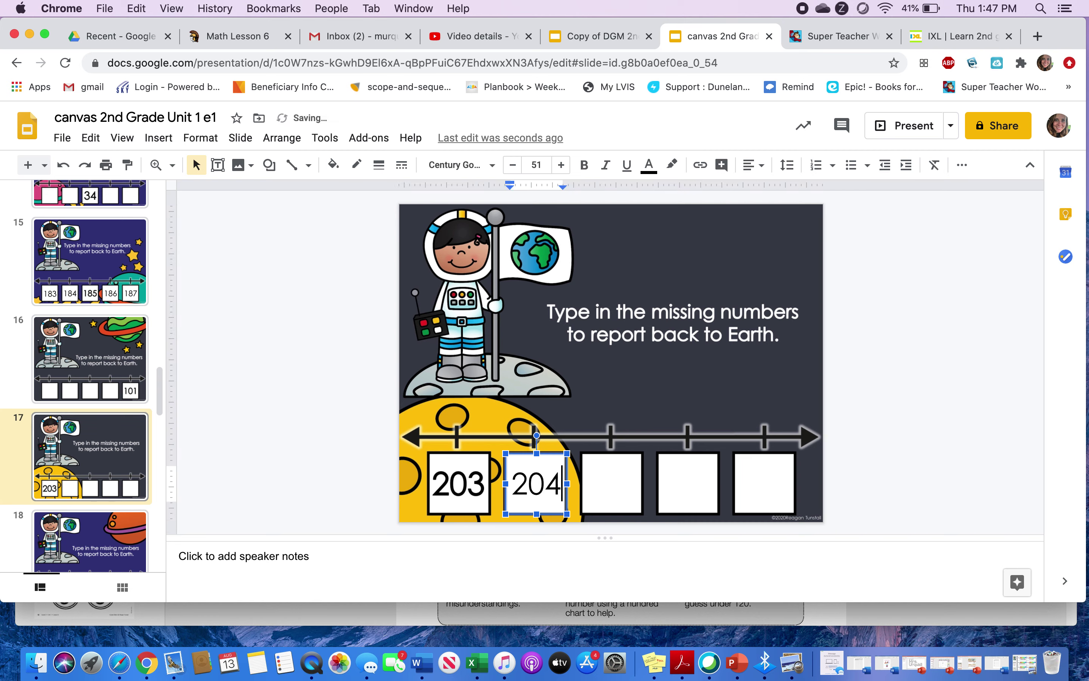
left_click(599, 483)
type("205")
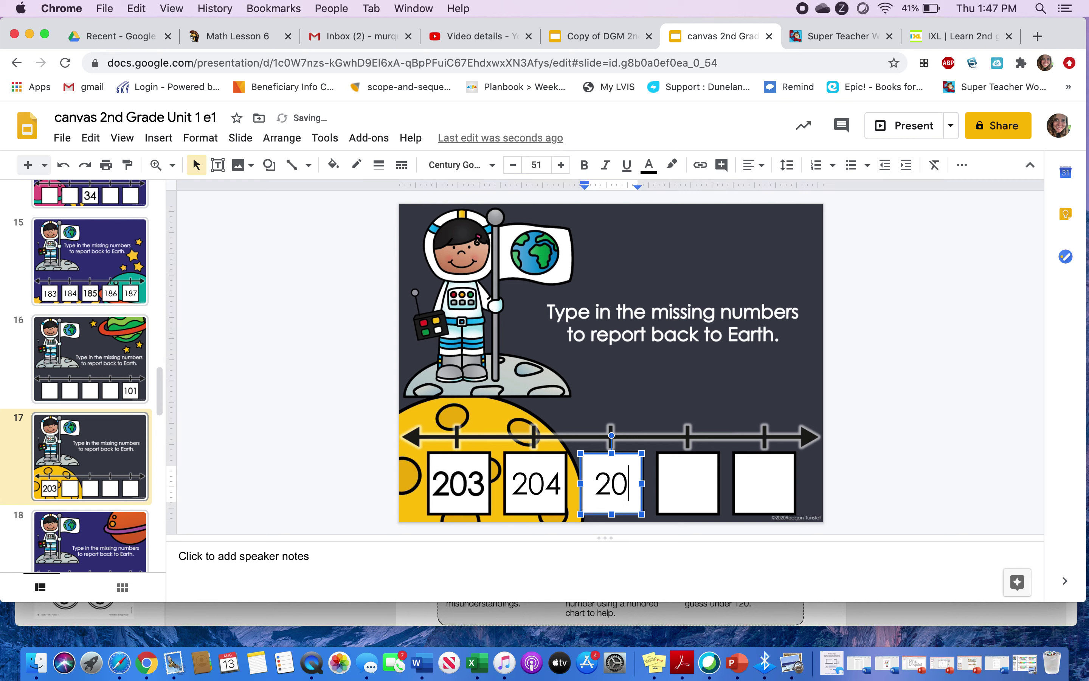
left_click(665, 490)
type("206")
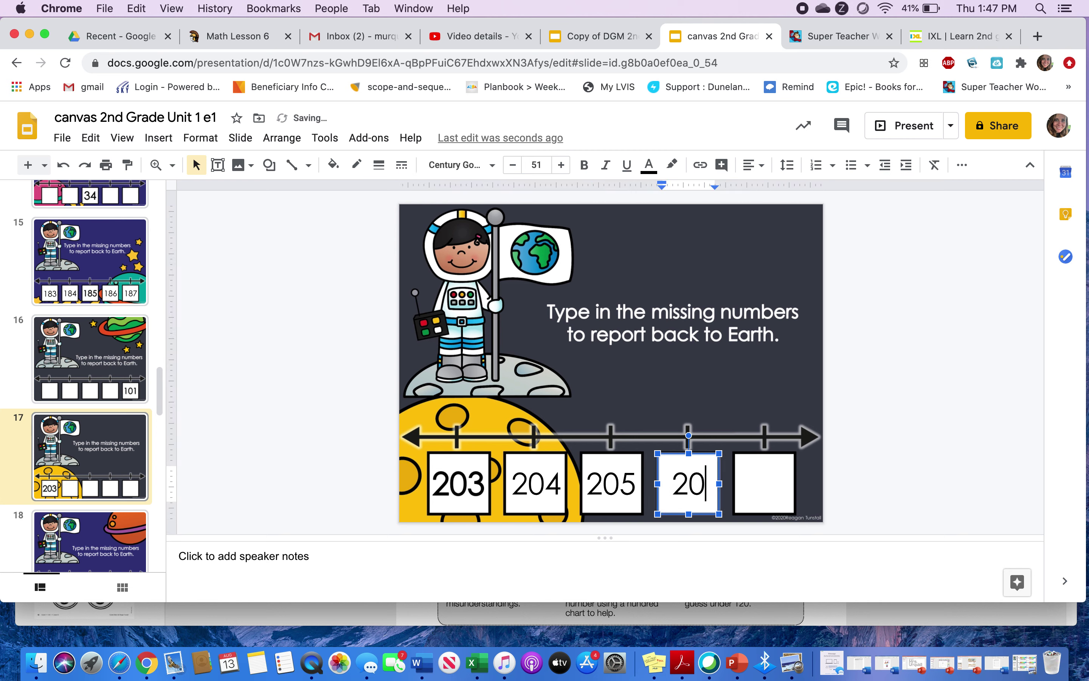
left_click(779, 485)
type("207")
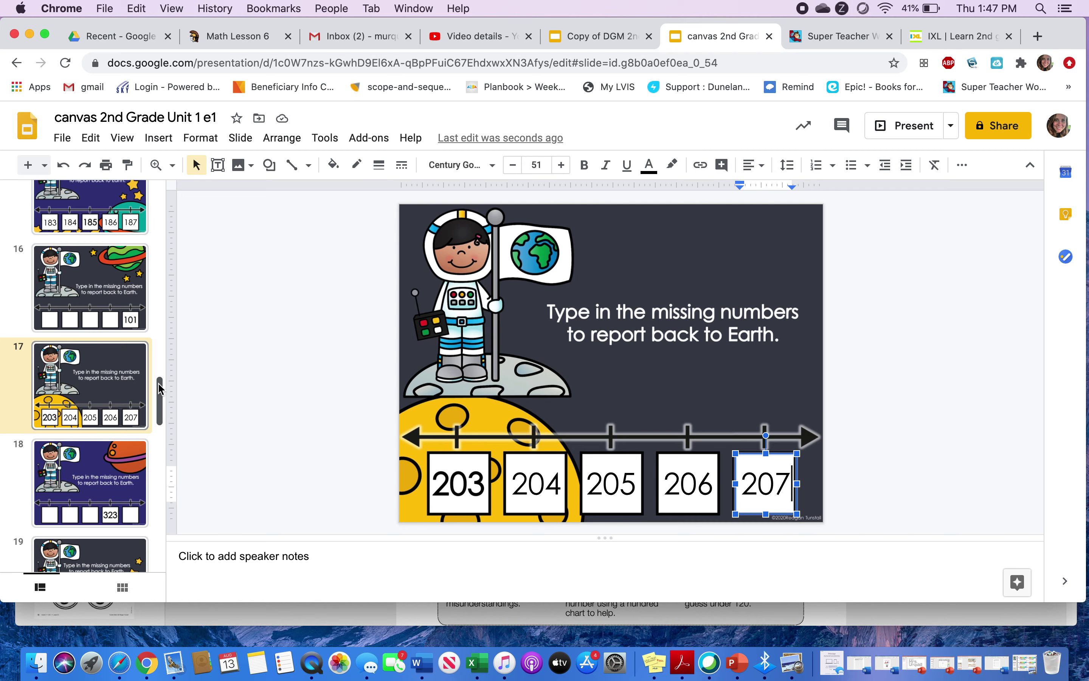
On slide 20, fill the two blank boxes before 736 with 735 and 734, counting back
left_click_drag(160, 374, 160, 388)
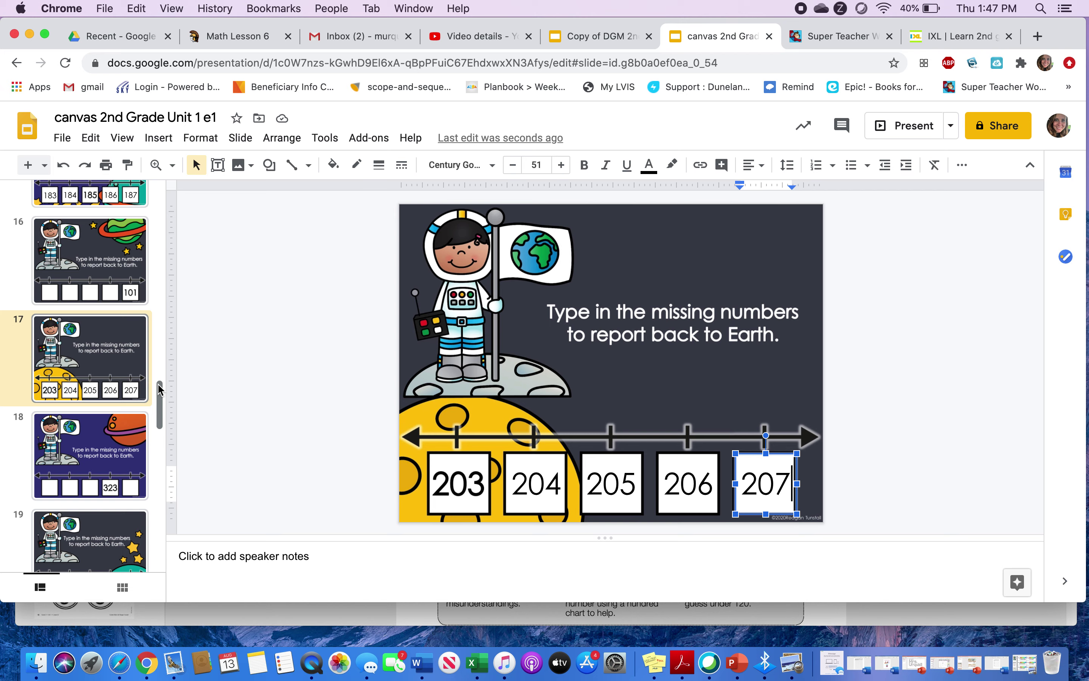
left_click_drag(159, 388, 159, 418)
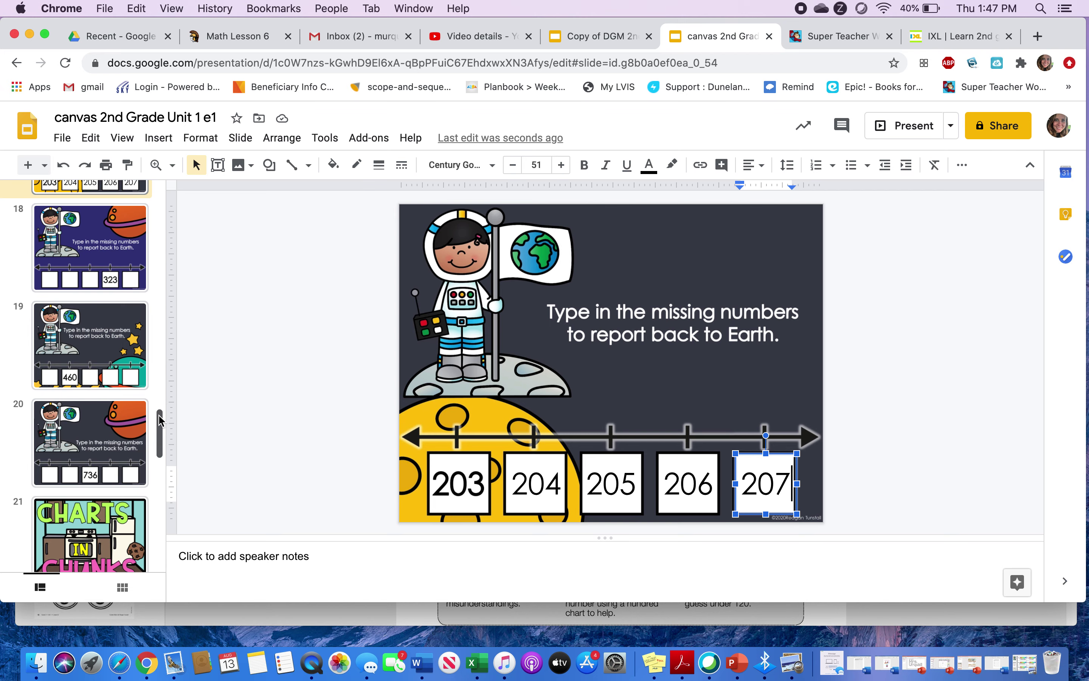
left_click(117, 480)
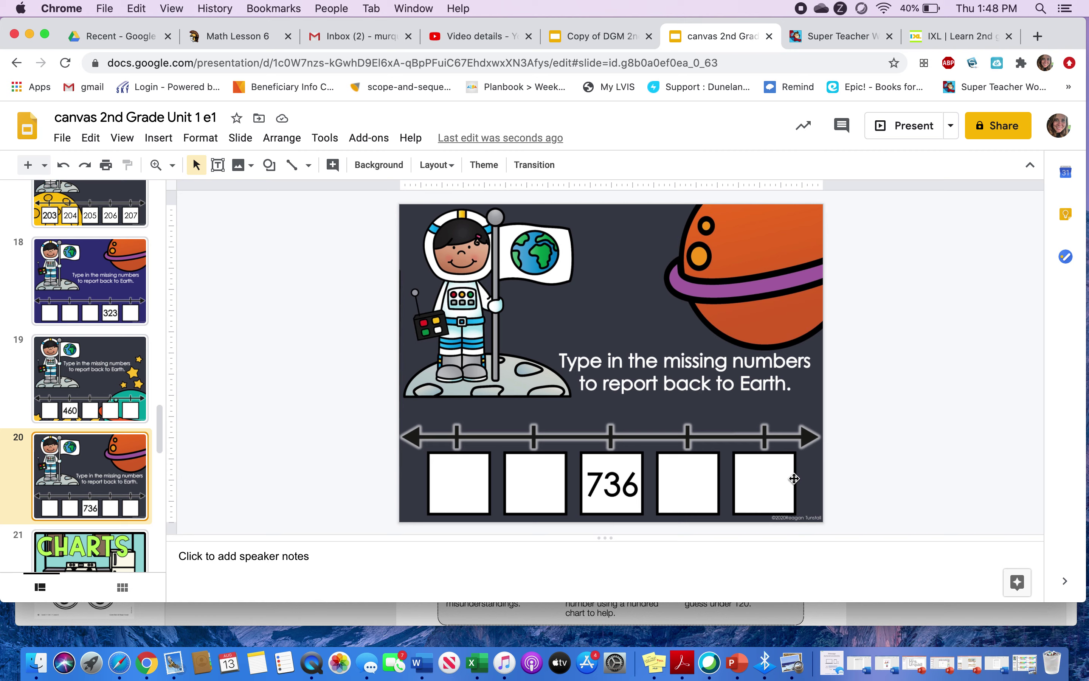
left_click(467, 486)
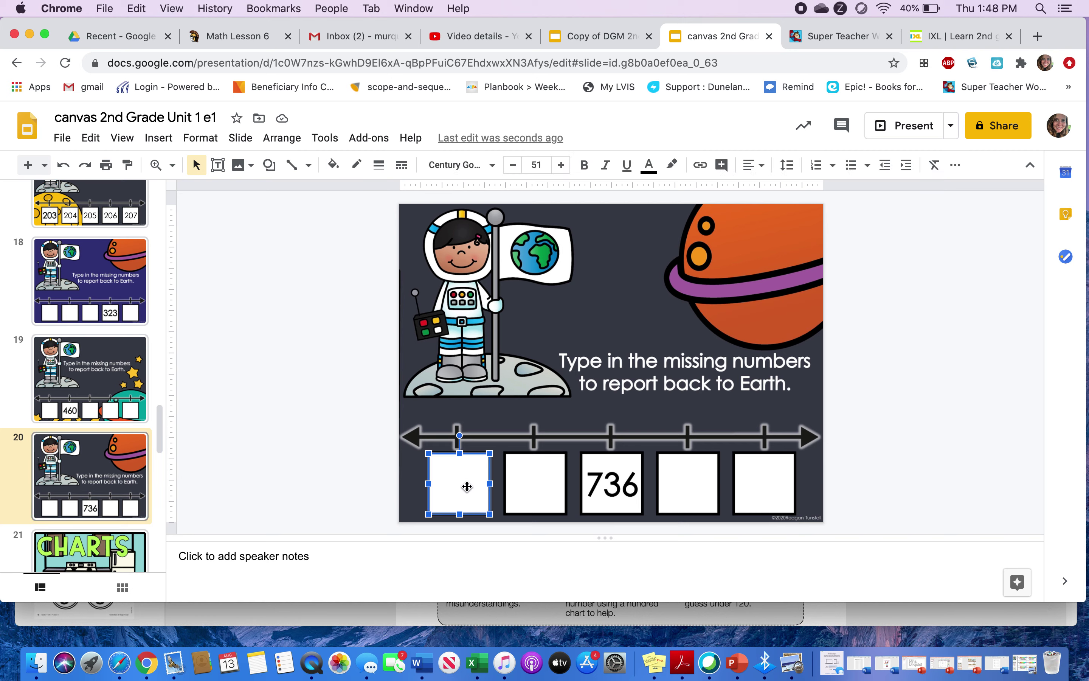
left_click(536, 485)
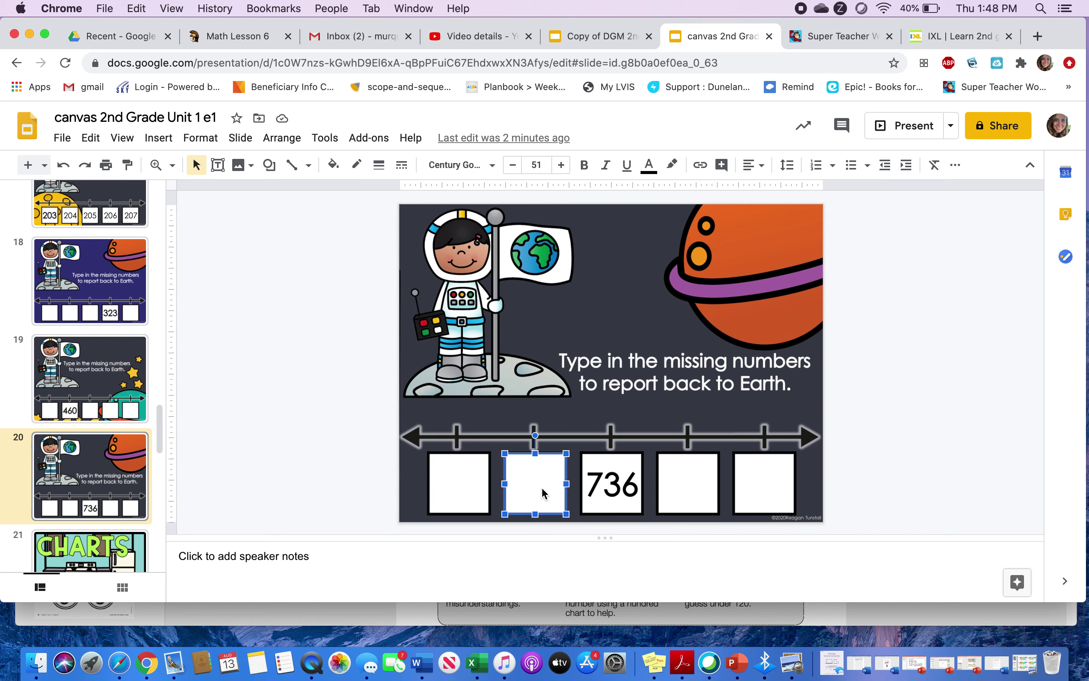
type("73")
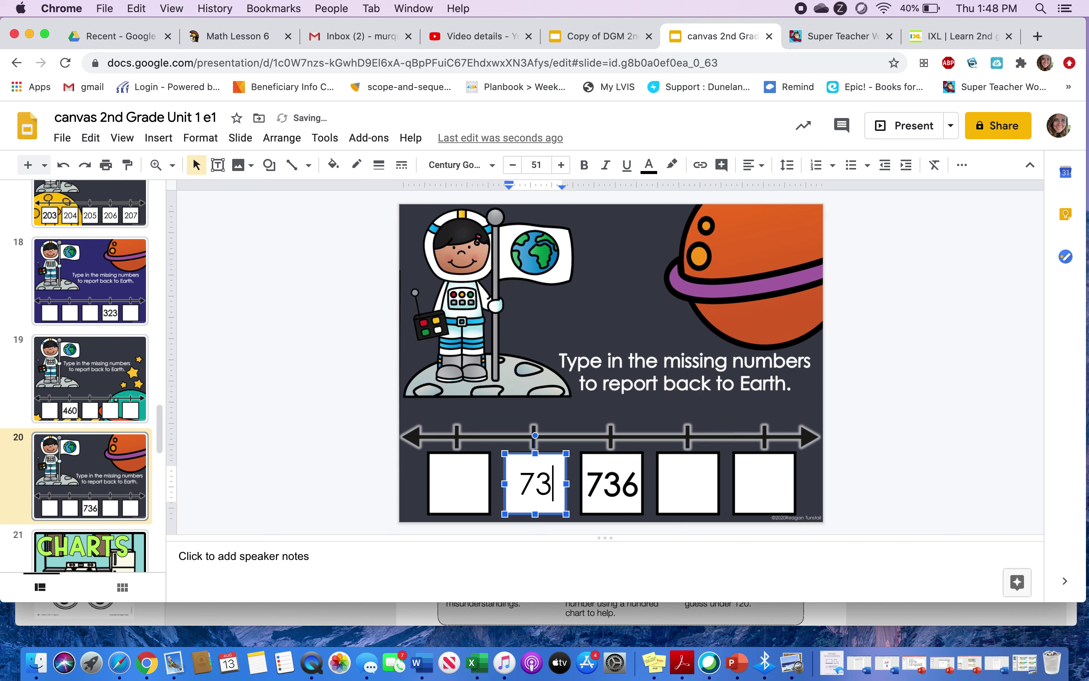
type("5")
left_click(447, 488)
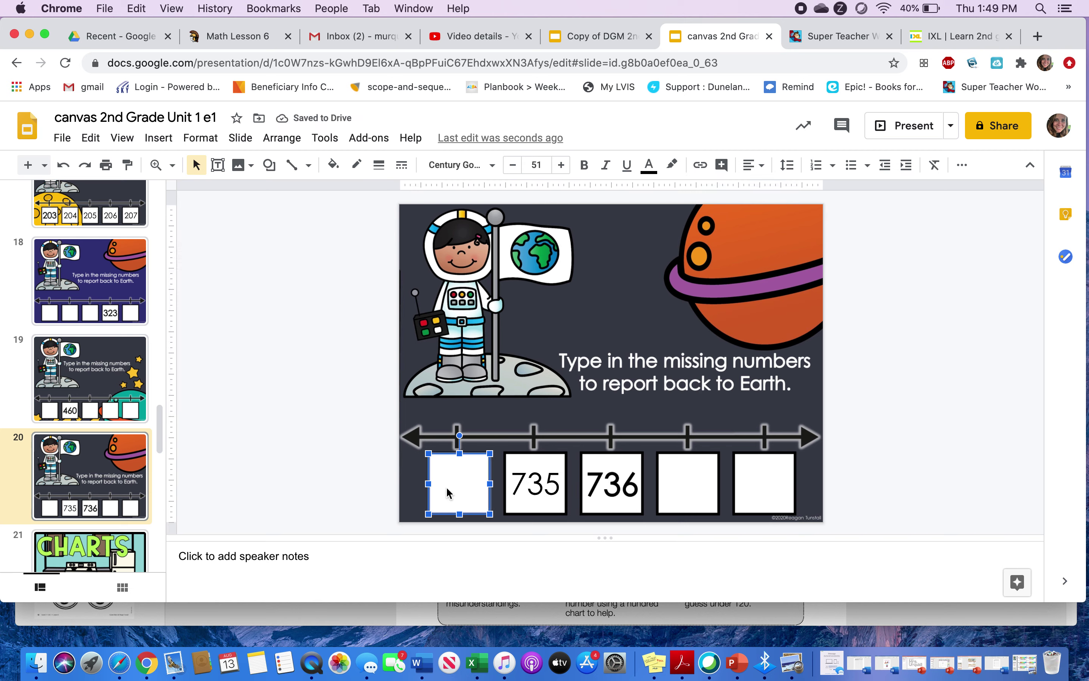
type("734")
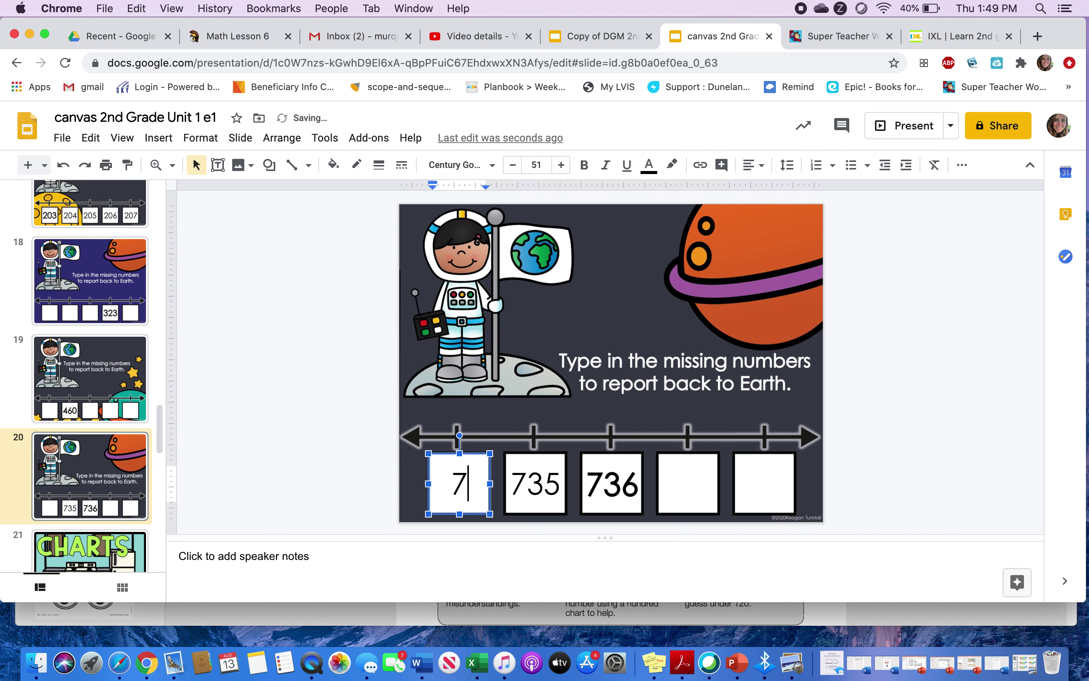
Fill the two blank boxes after 736 on the slide 20 number line with 737 and 738
left_click(691, 500)
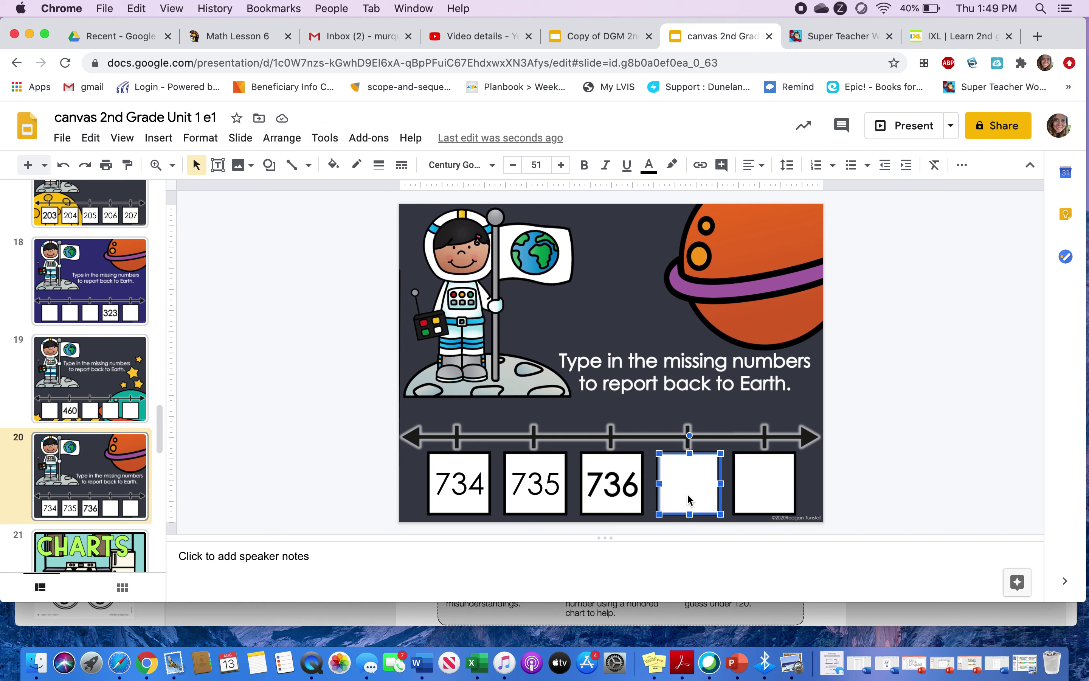
type("7")
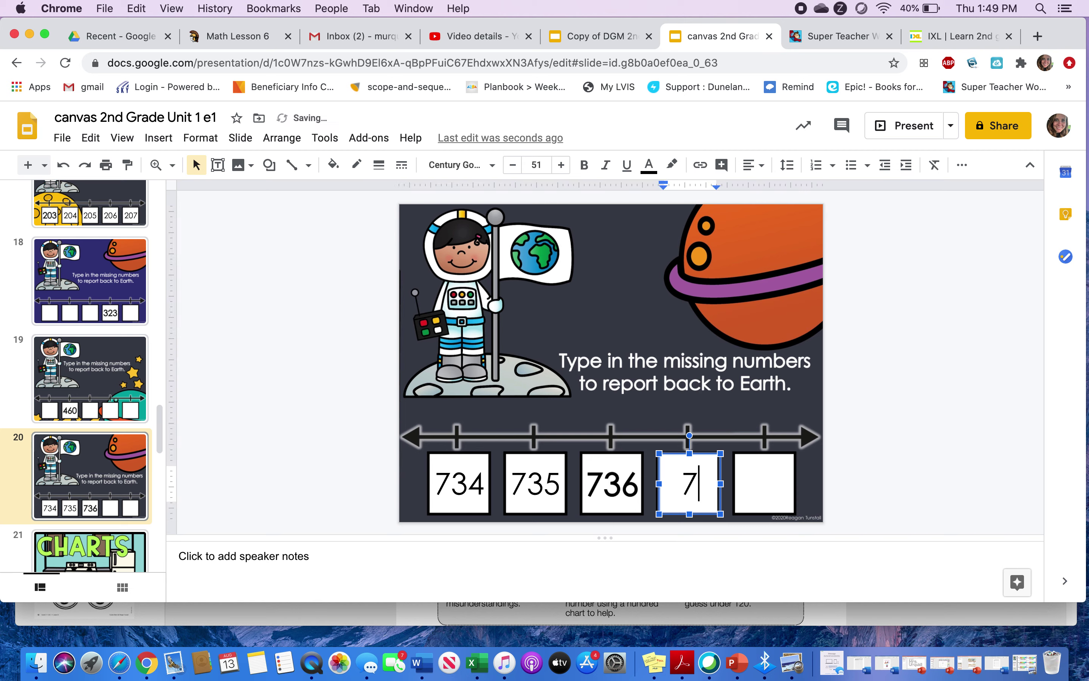
type("37")
left_click(748, 491)
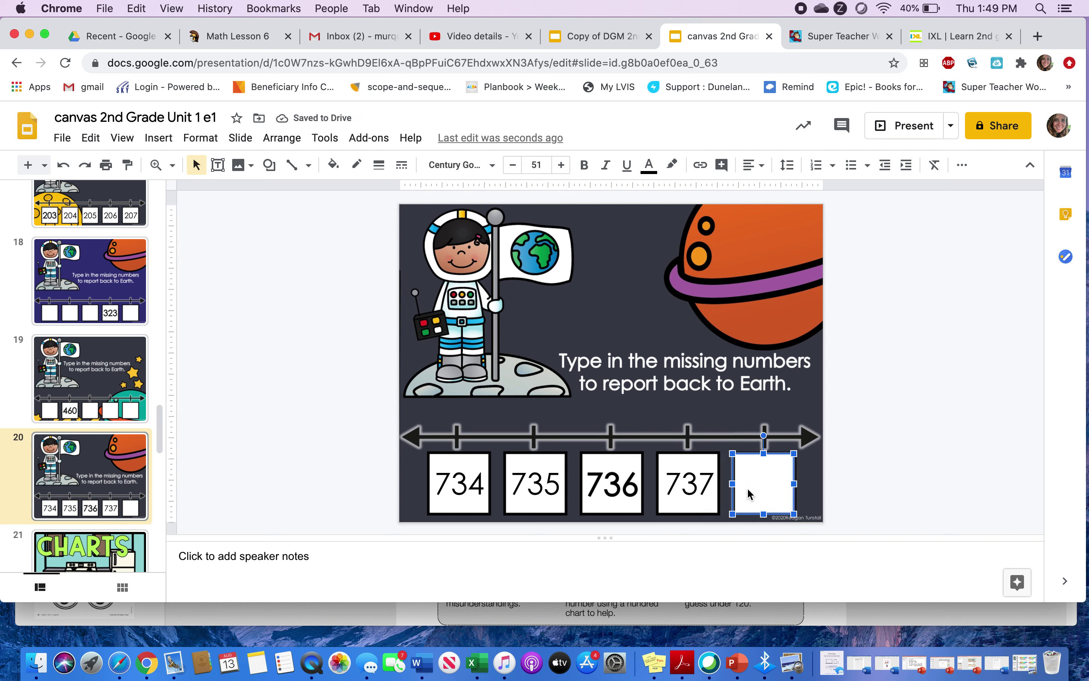
type("73")
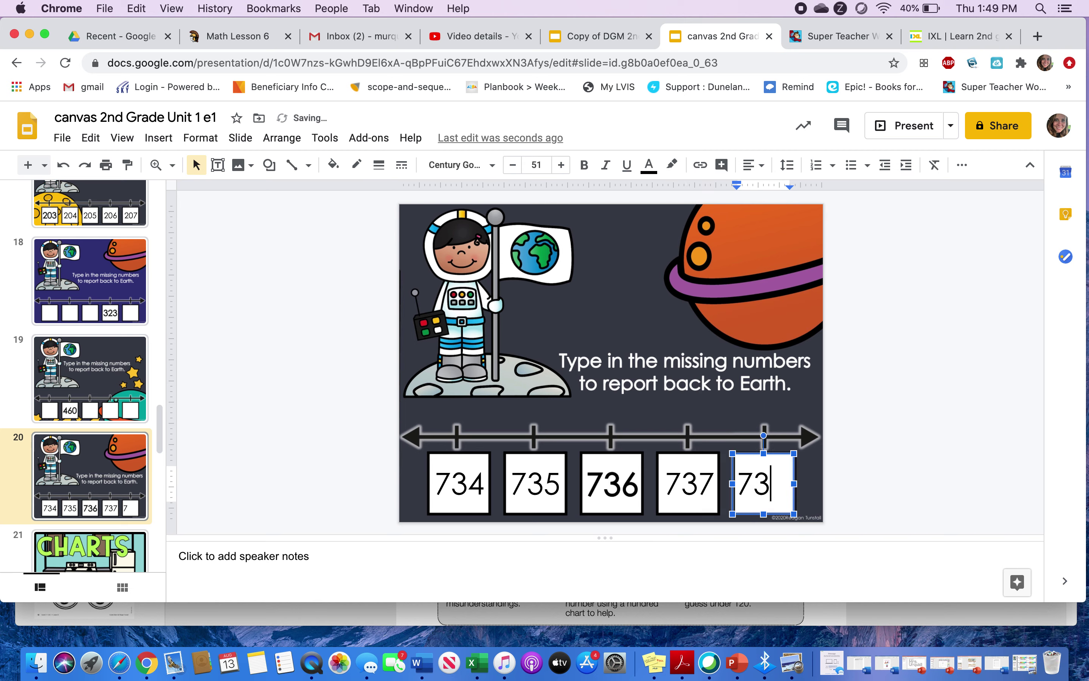
type("8")
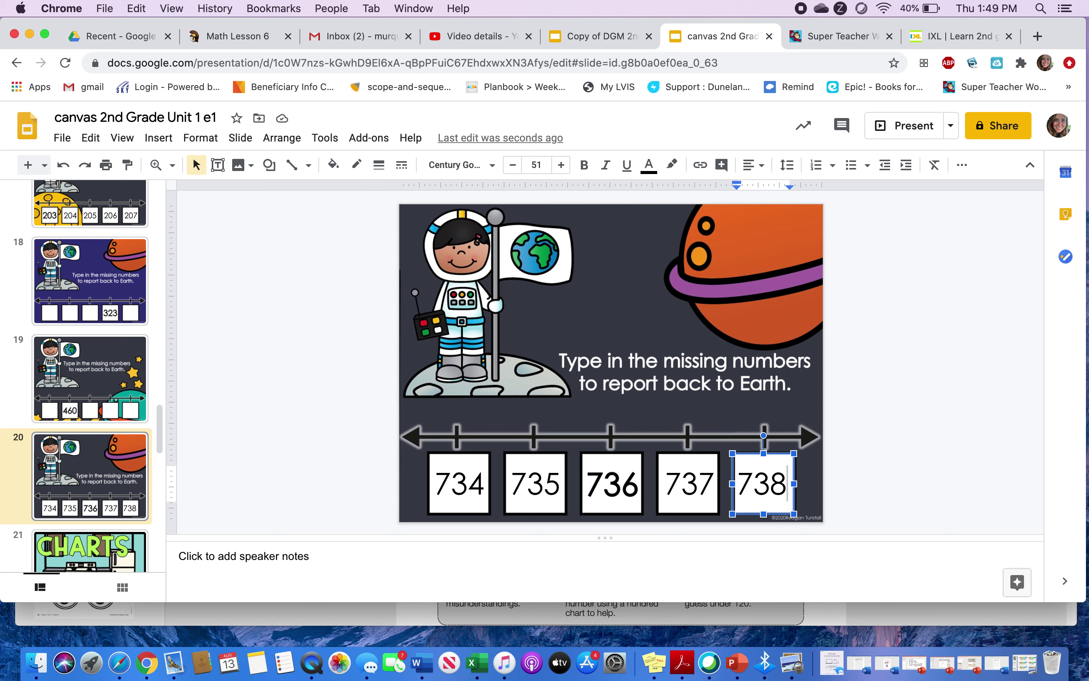
On slide 22 of Charts in Chunks, move the cookie before 29 off the chart and enter 28 in its cell
scroll(158, 434, "down", 5)
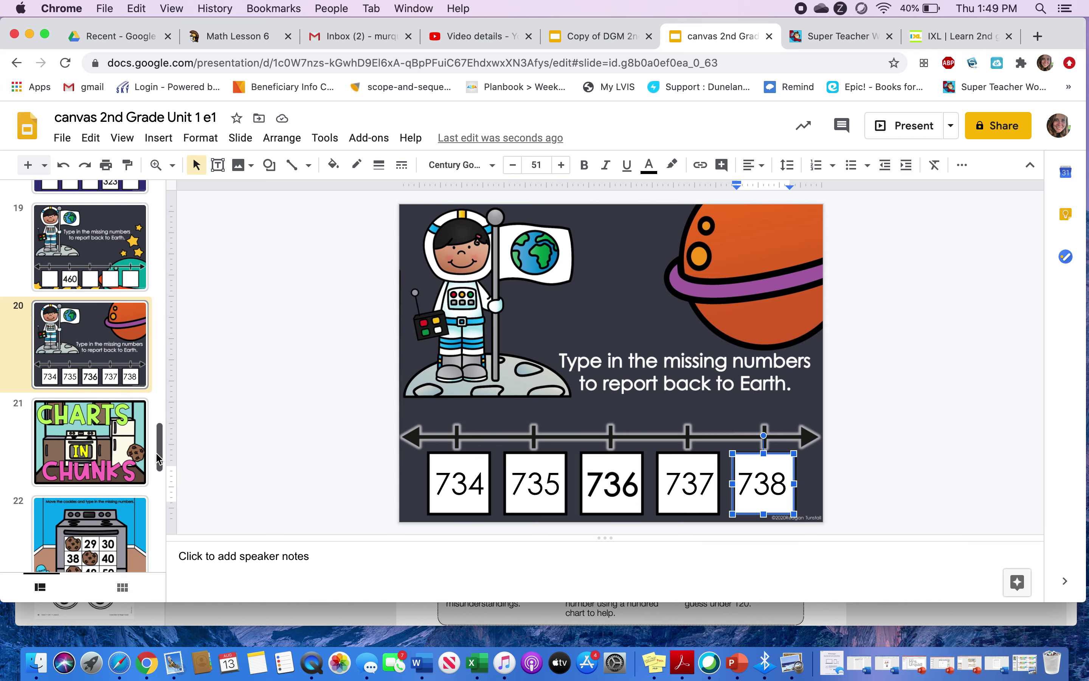
left_click(108, 355)
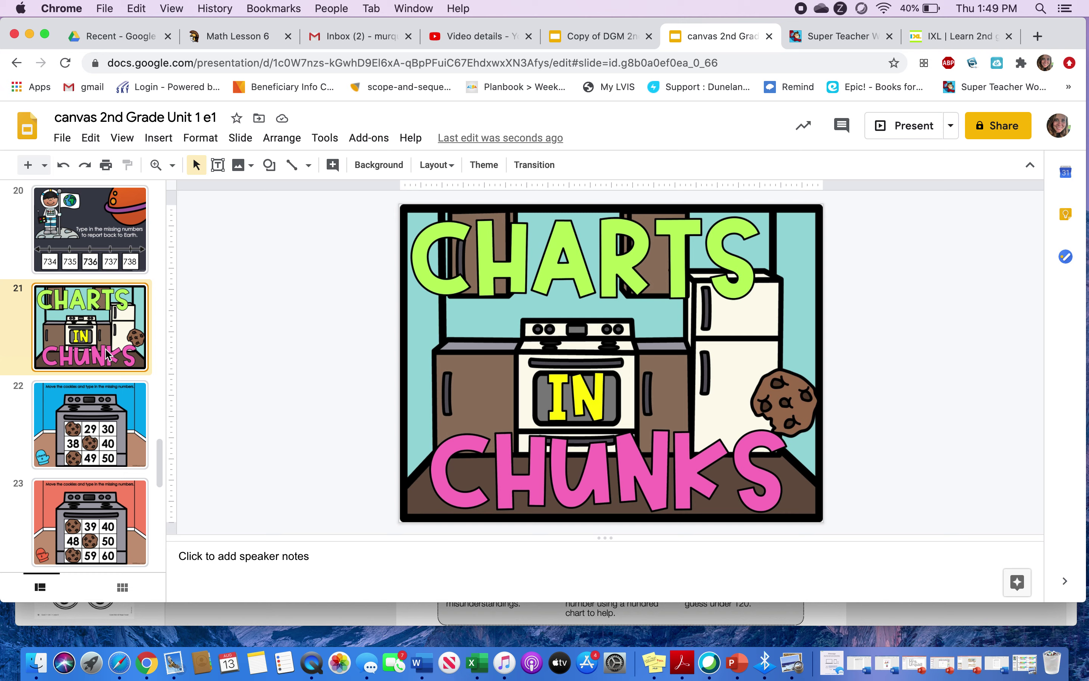
left_click(103, 426)
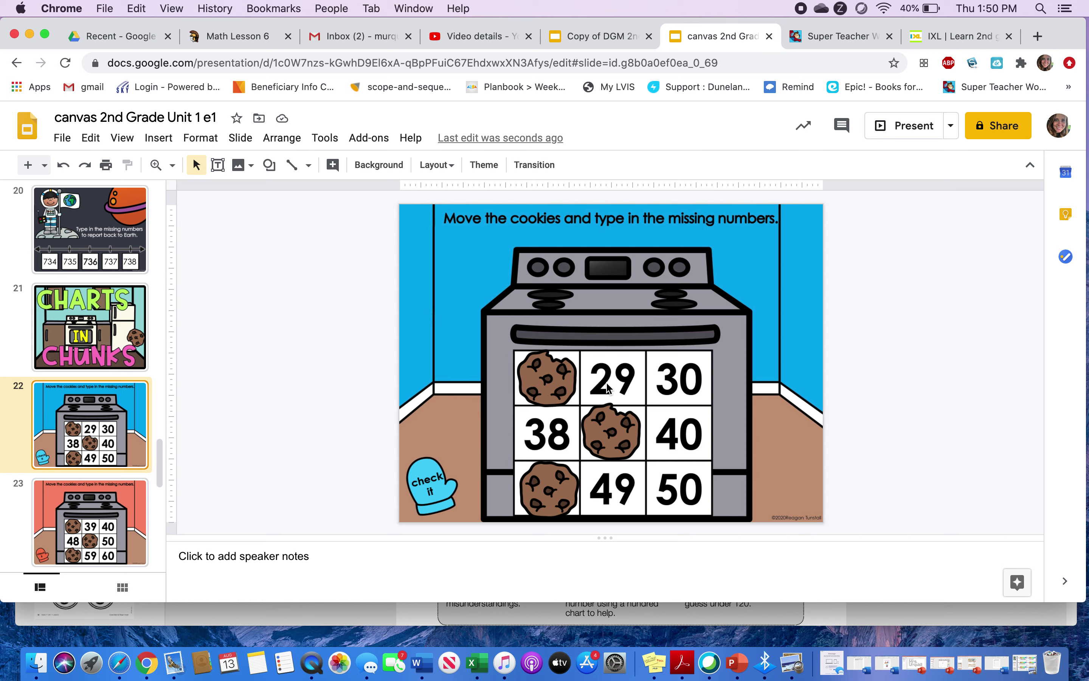
left_click_drag(535, 378, 450, 380)
left_click(544, 381)
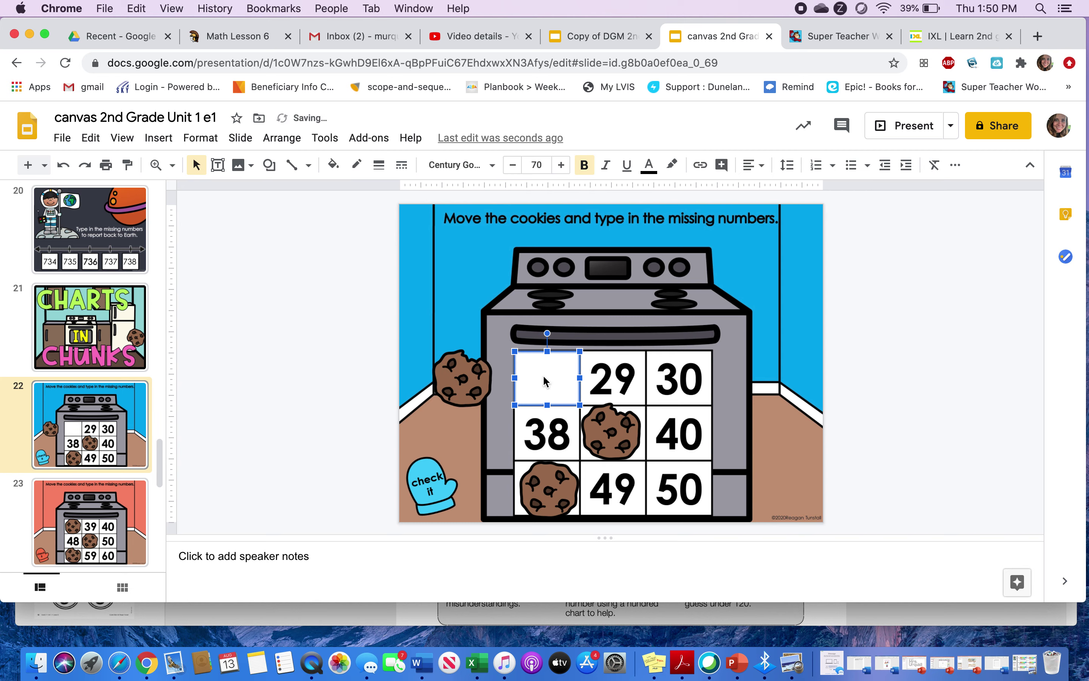
type("28")
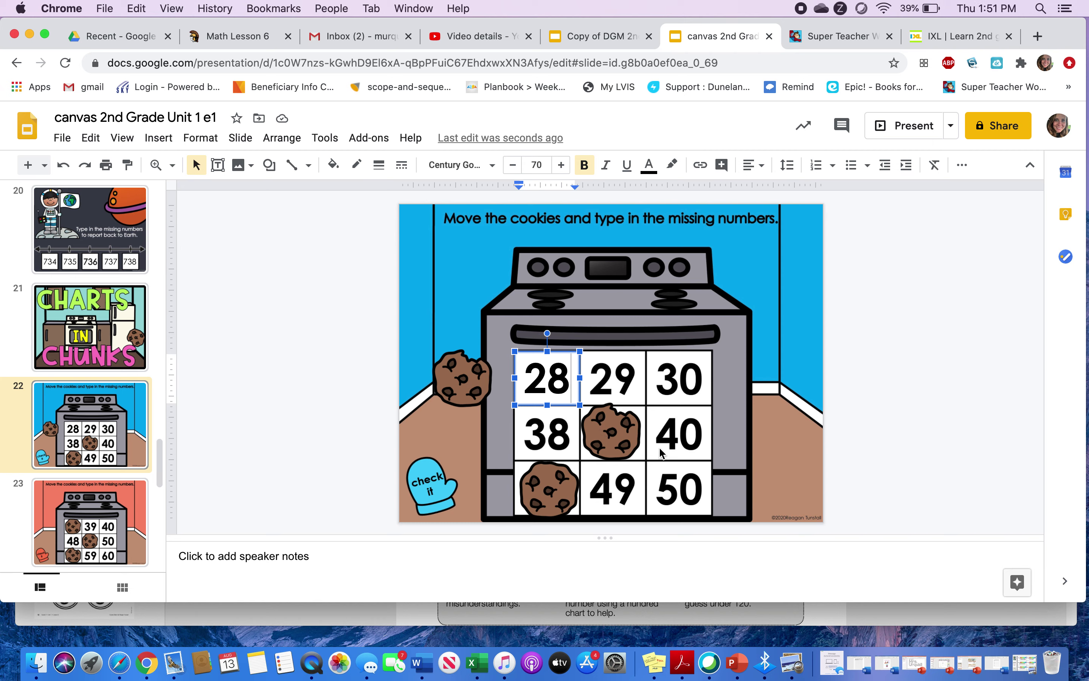
Move the cookie between 38 and 40 off the chart and enter 39 in the uncovered cell
left_click(583, 454)
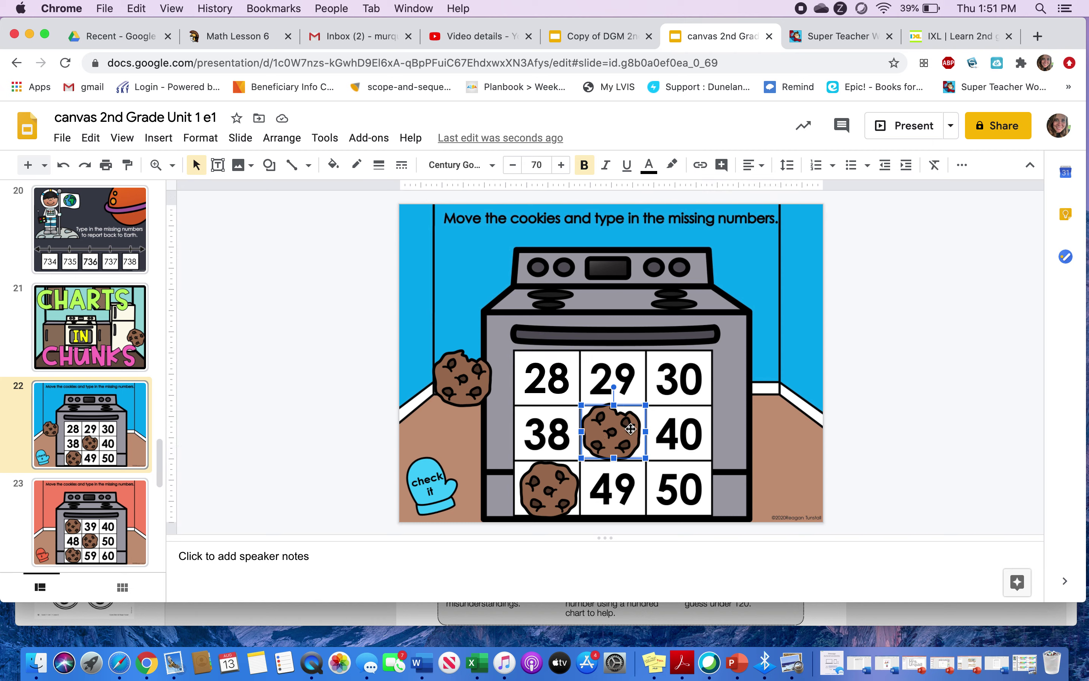
left_click_drag(630, 430, 767, 383)
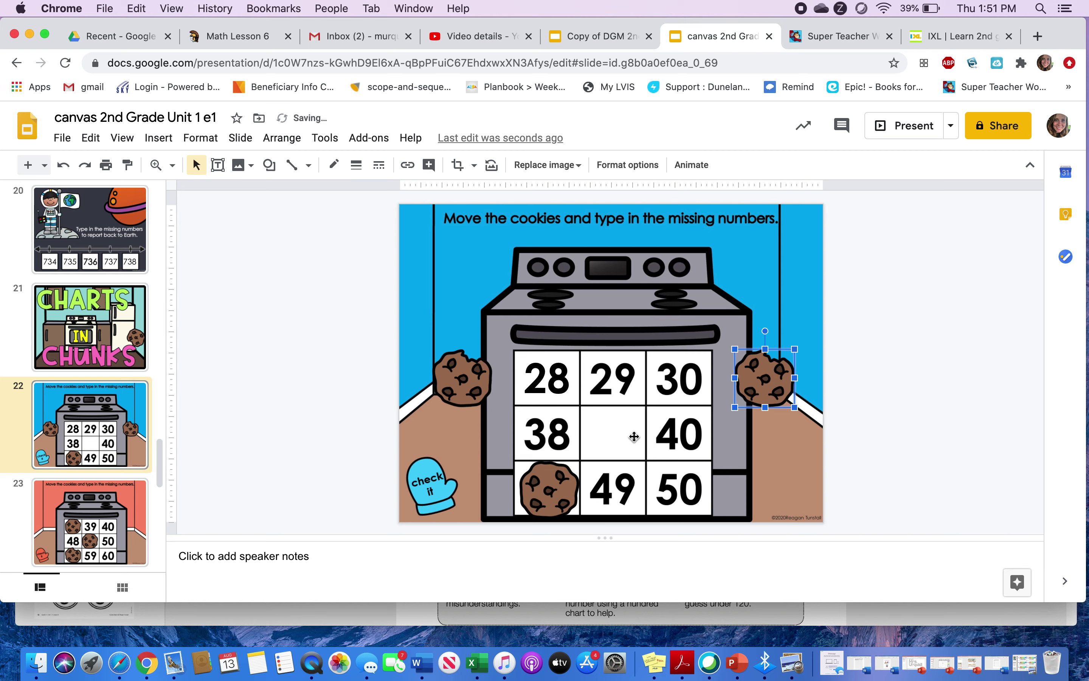
left_click(609, 439)
type("39")
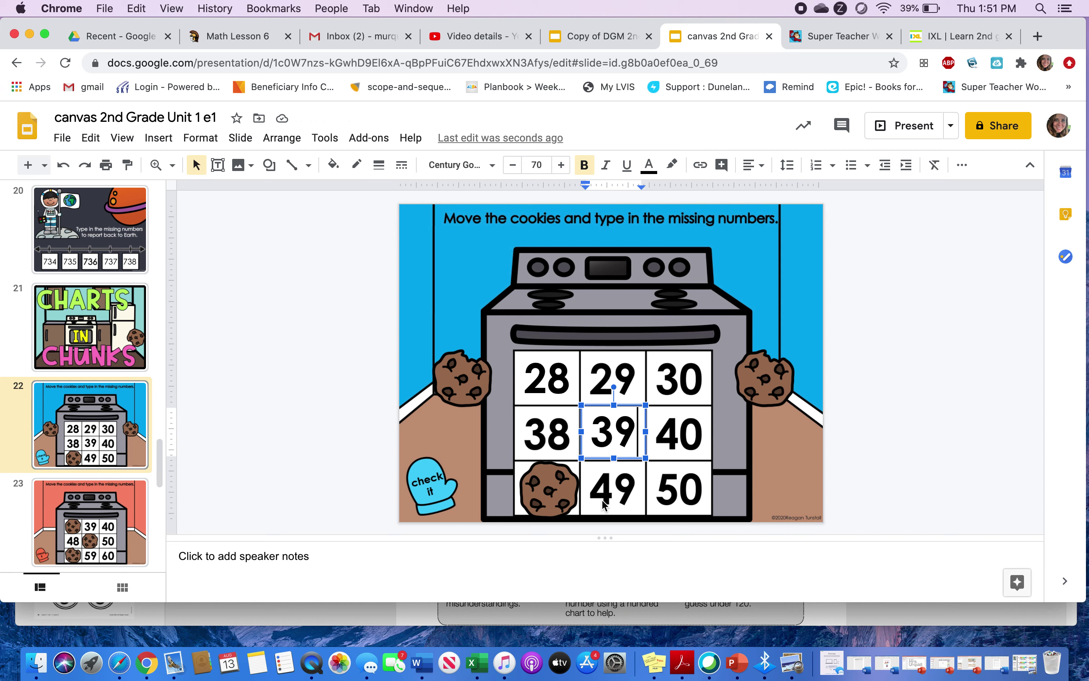
Move the cookie before 49 off the chart, enter 48 in its cell, and select the "check it" mitten
left_click_drag(545, 494, 462, 487)
left_click(545, 486)
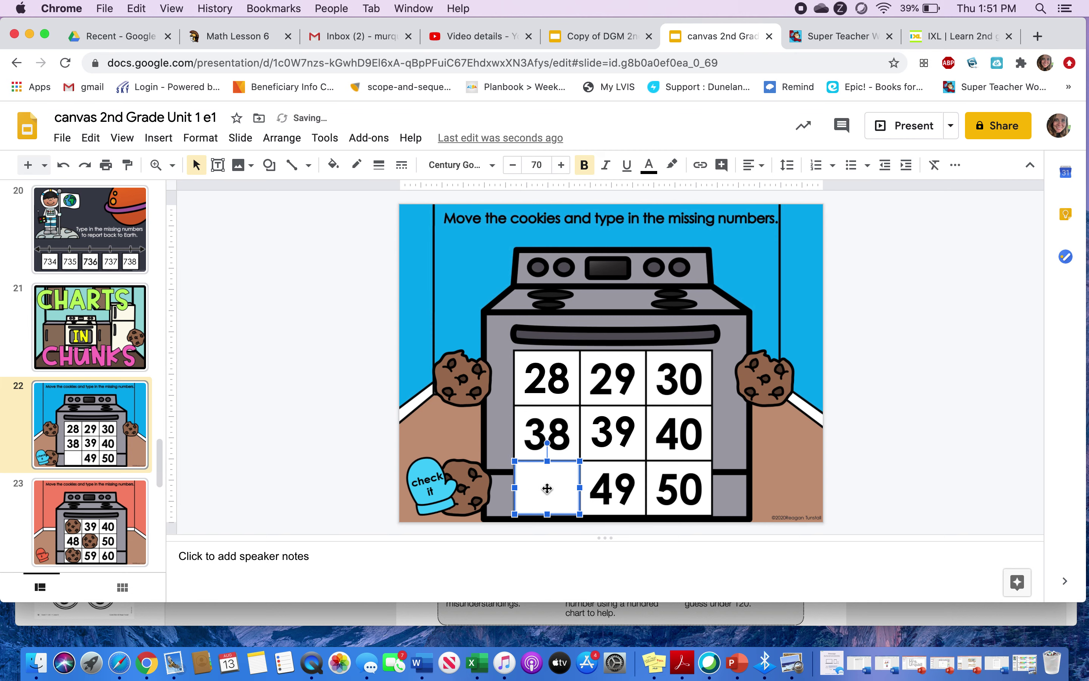
type("48")
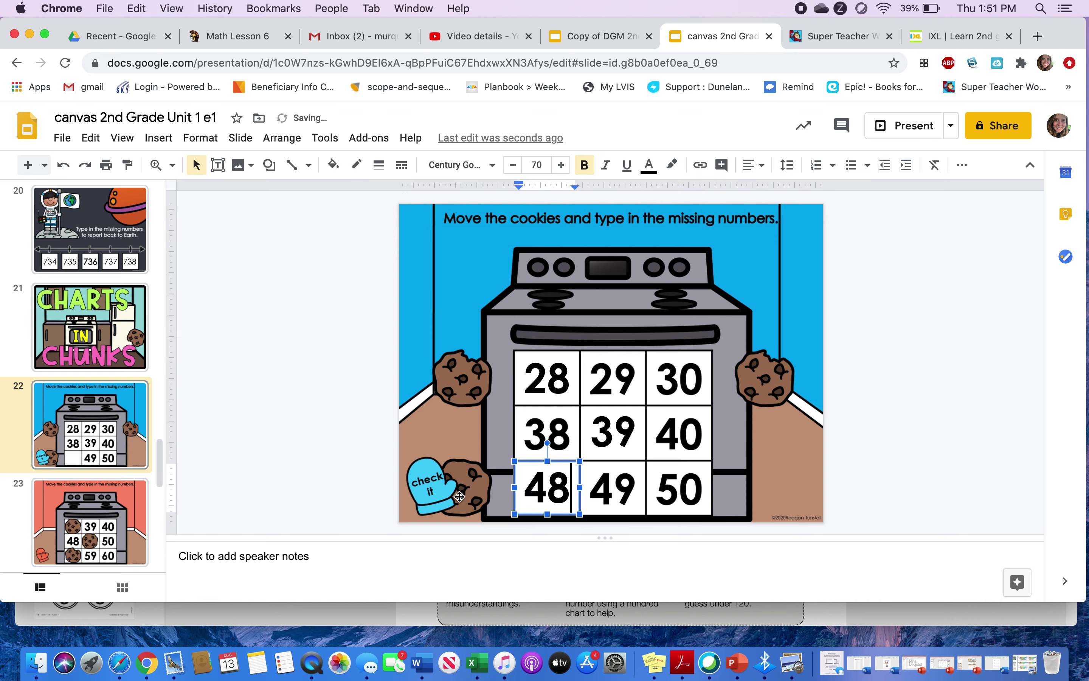
left_click(432, 488)
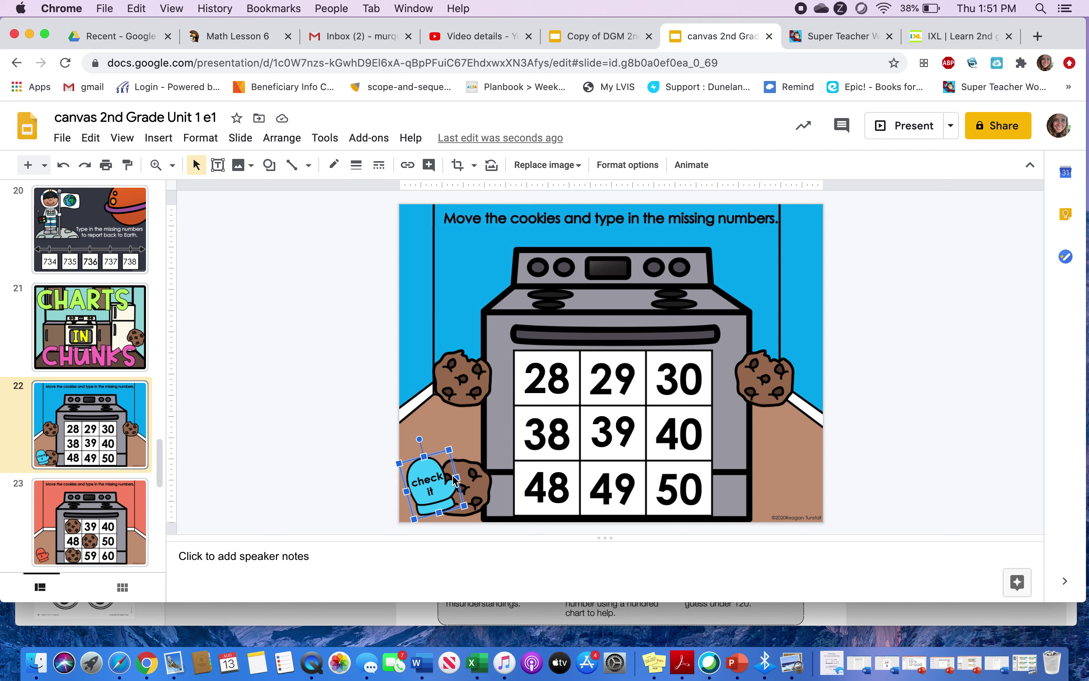
On slide 24, move the cookie next to 45 off the chart and enter 46 in the uncovered cell
scroll(135, 469, "down", 5)
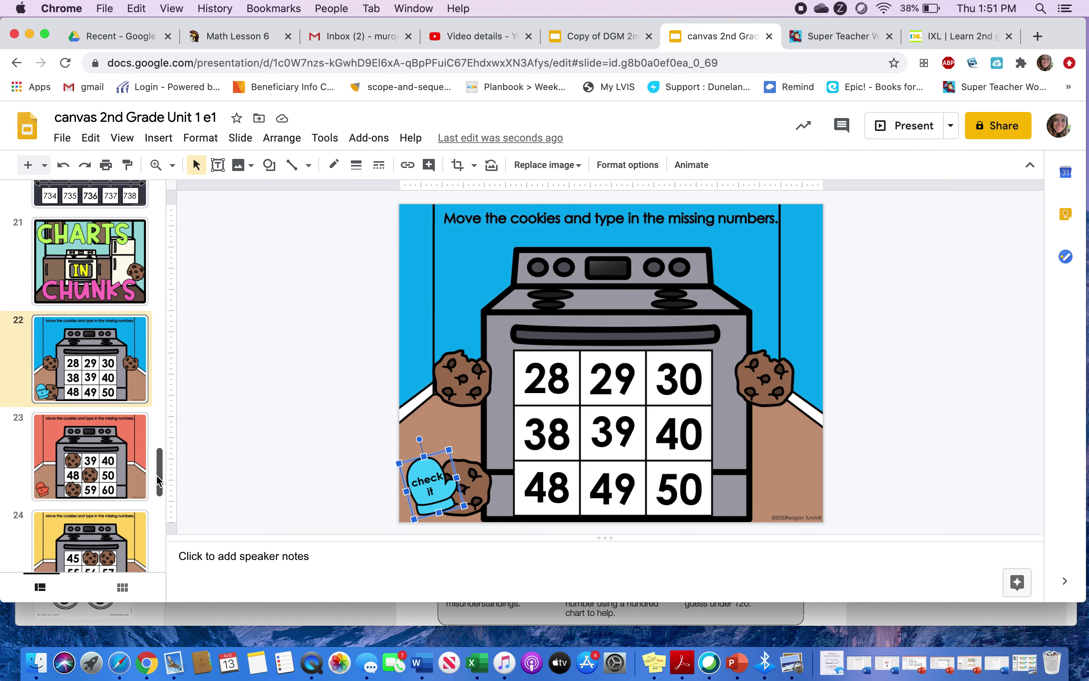
left_click(97, 466)
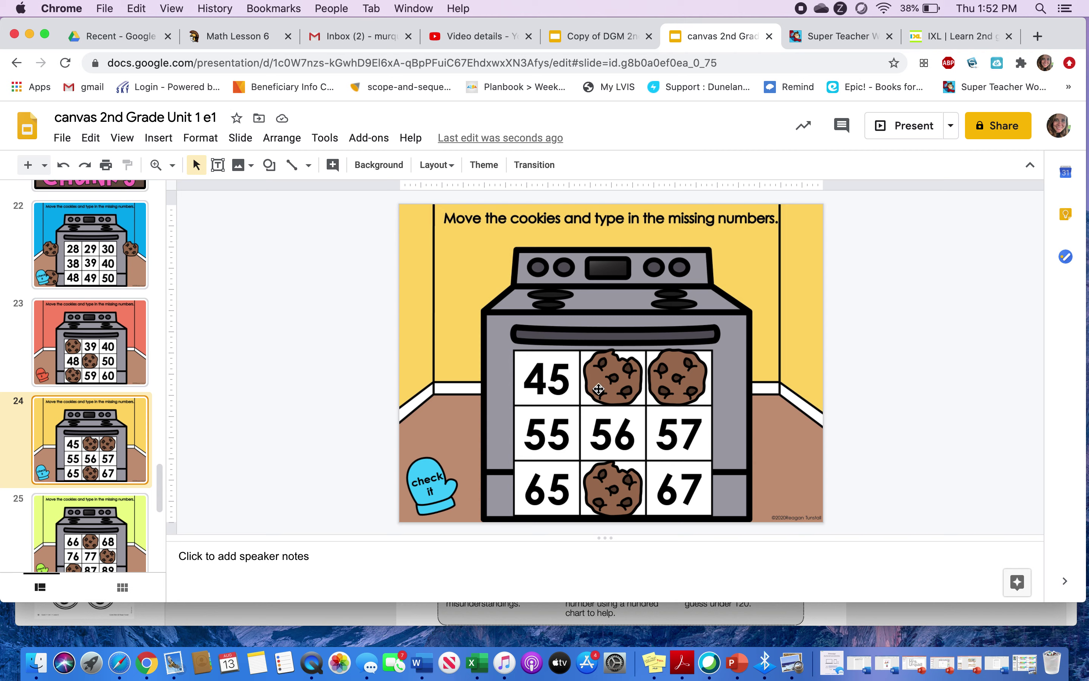
left_click_drag(600, 390, 606, 300)
left_click(610, 364)
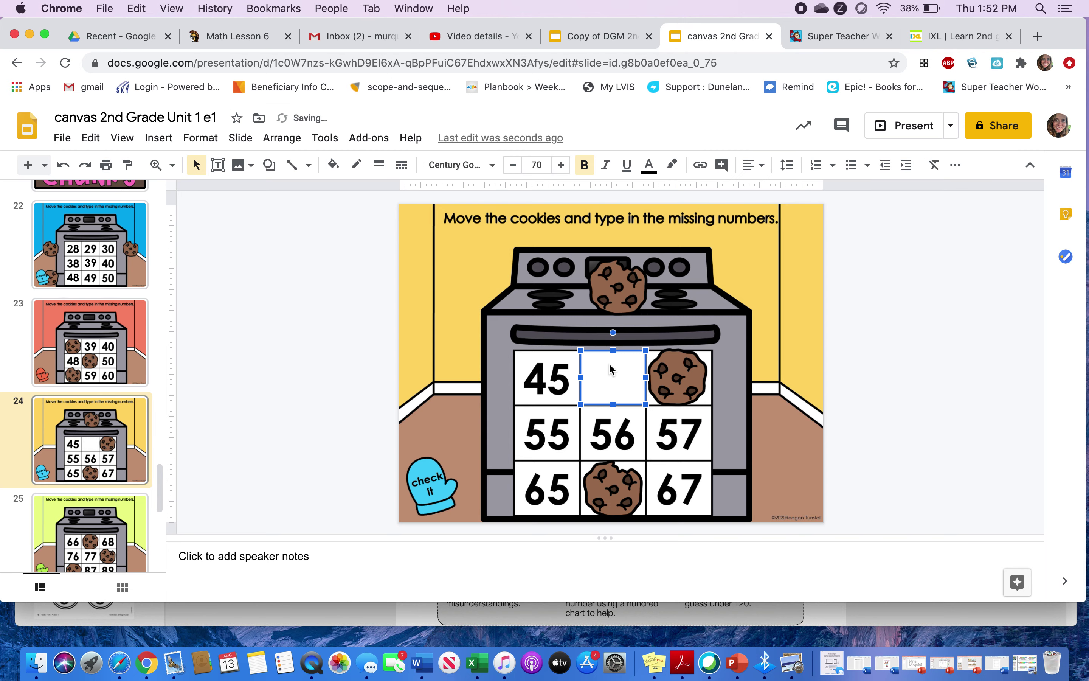
type("46")
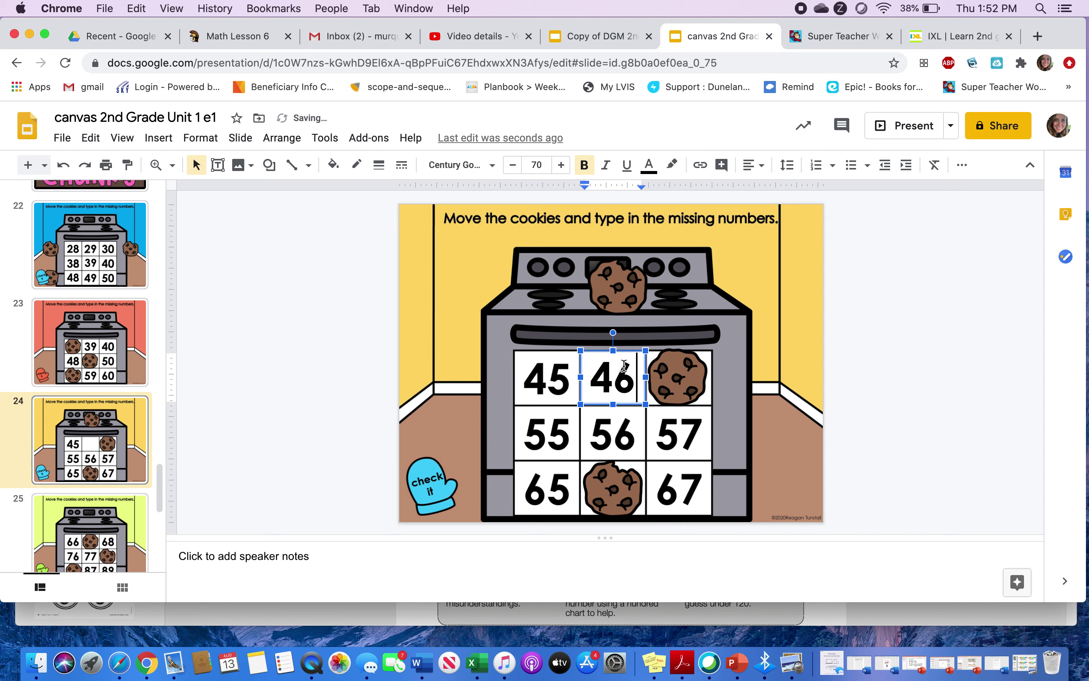
Move the cookie above 57 off the chart and enter 47 in its cell
left_click(663, 377)
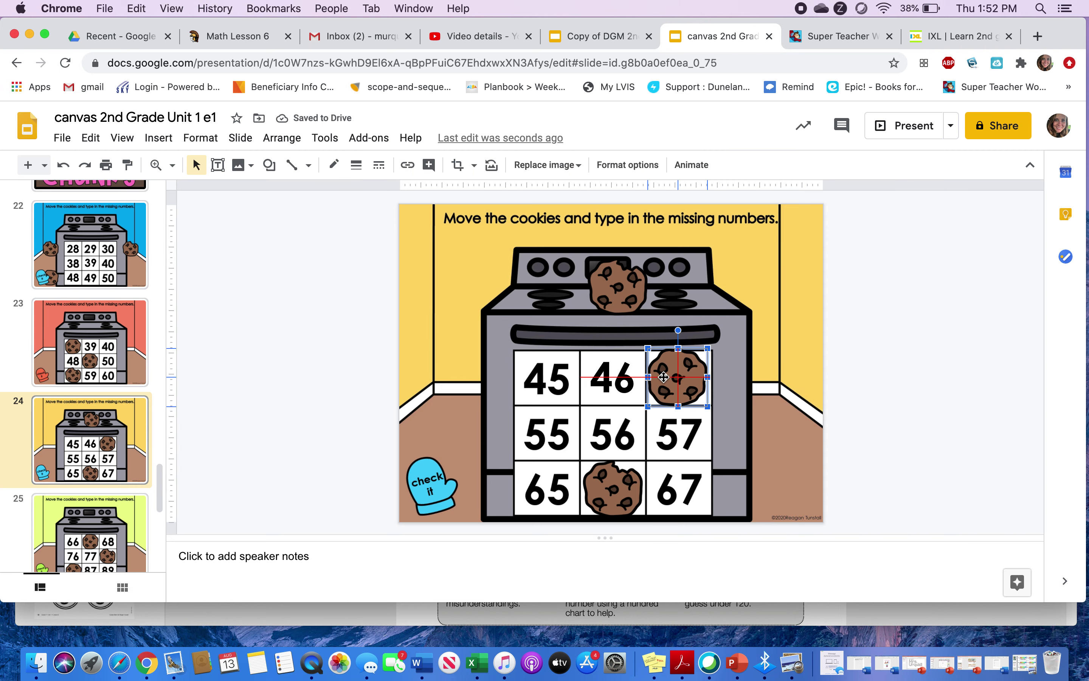
left_click_drag(664, 376, 720, 328)
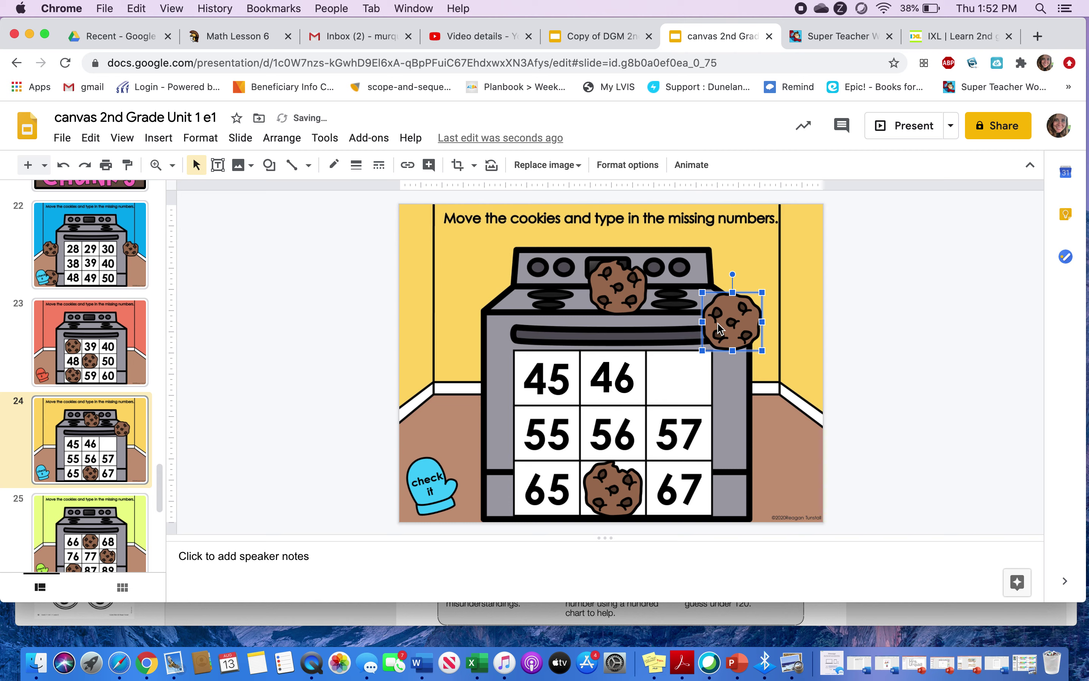
left_click(679, 367)
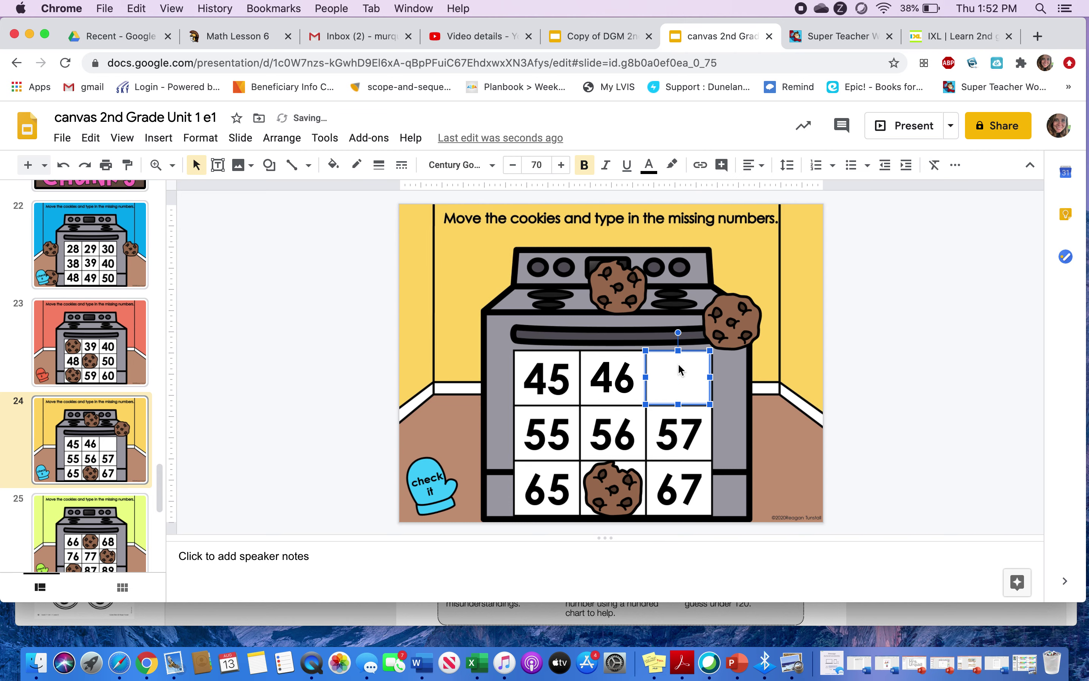
type("47")
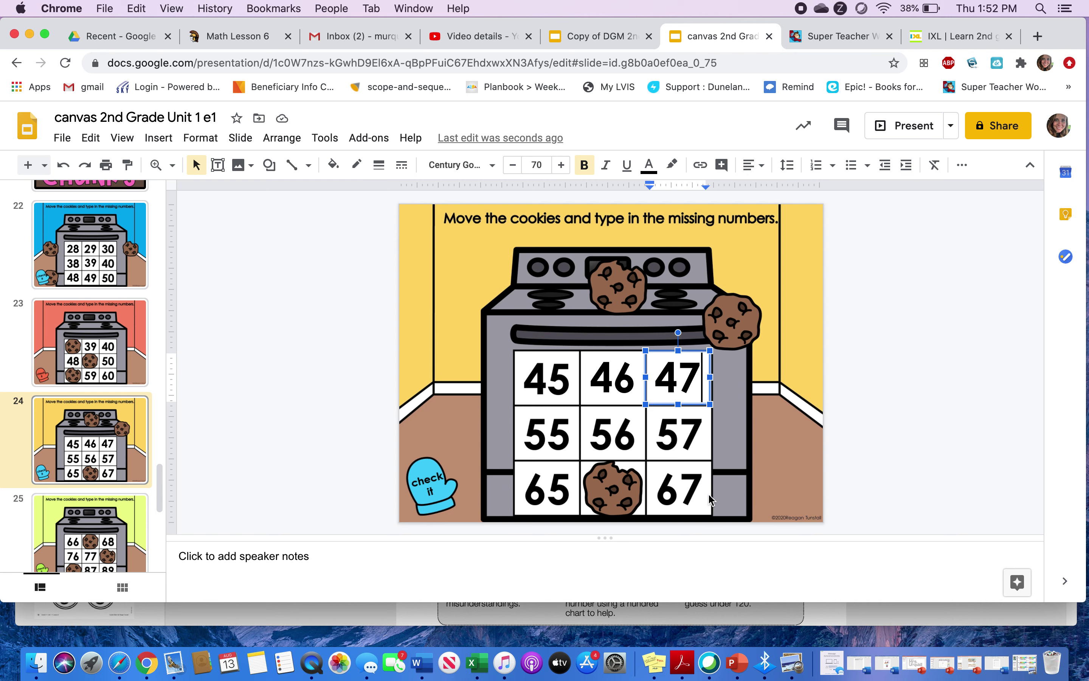
Move the cookie between 65 and 67 off the chart and enter 66 in the uncovered cell
left_click_drag(617, 480, 759, 446)
left_click(608, 486)
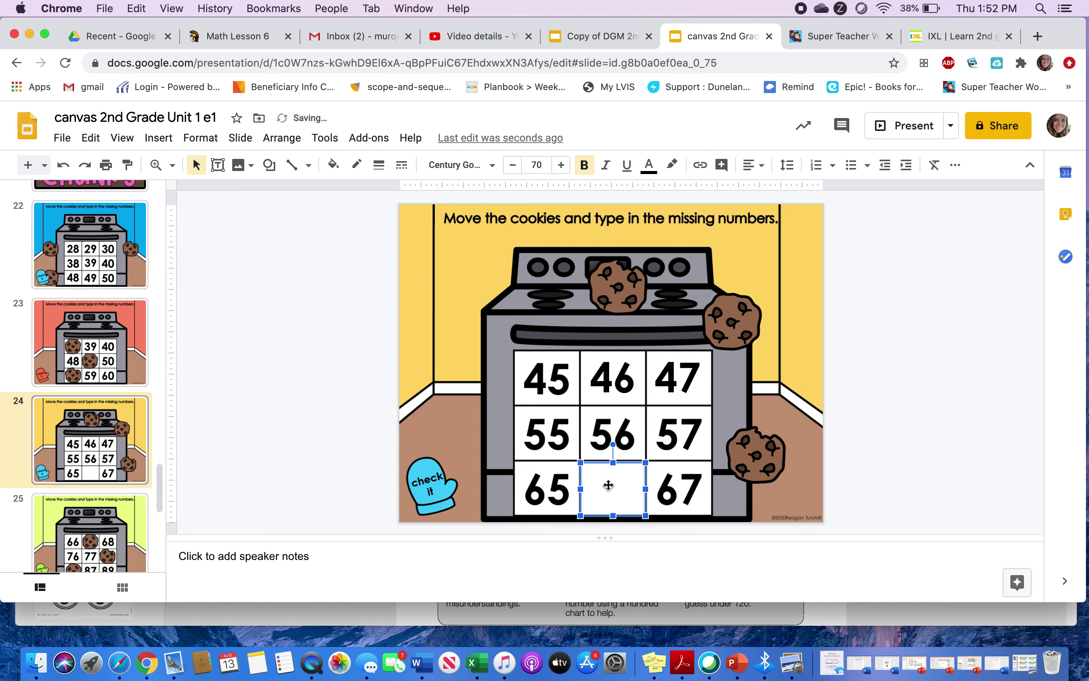
type("66")
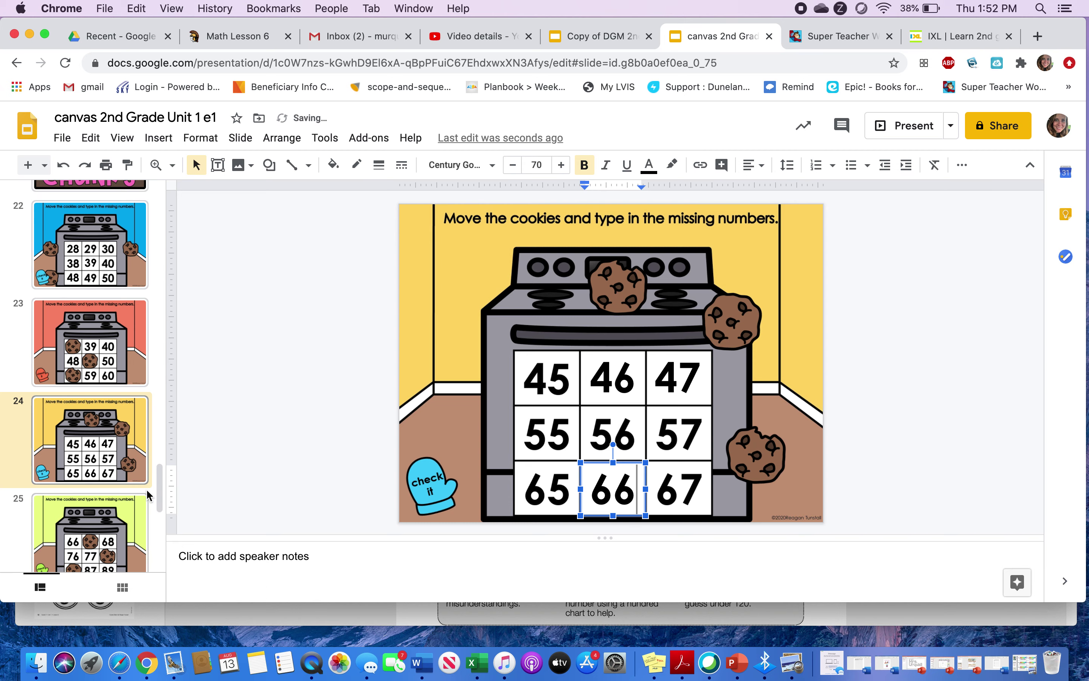
On slide 27, move the cookie between 99 and 101 off the chart and enter 100 in its cell
left_click_drag(153, 480, 154, 505)
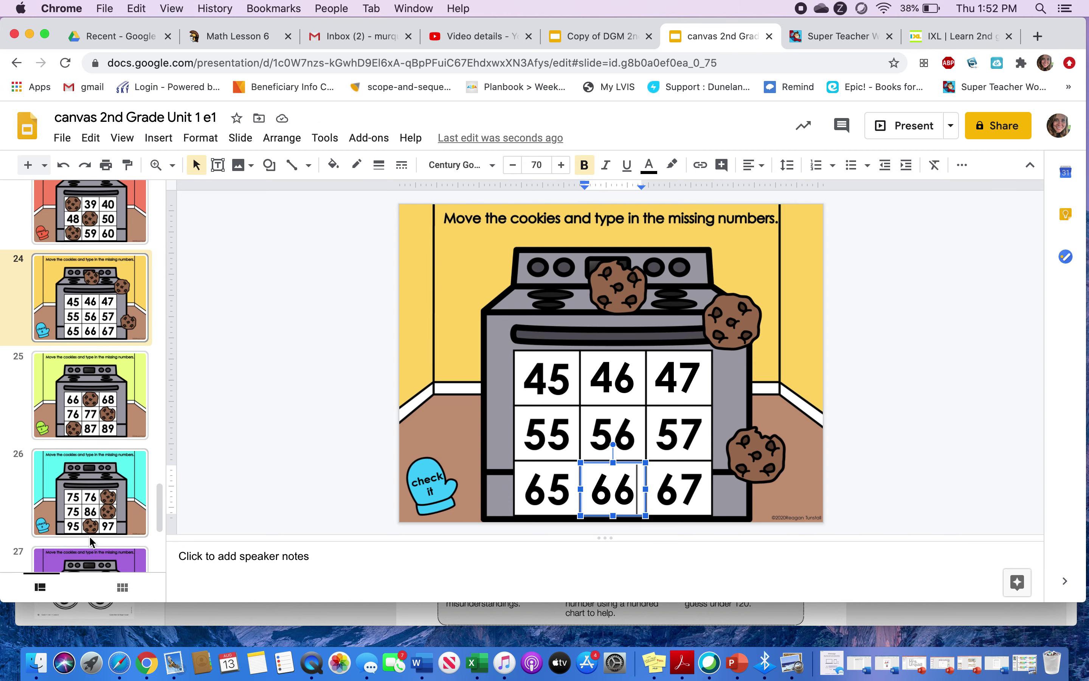
left_click_drag(91, 554, 89, 554)
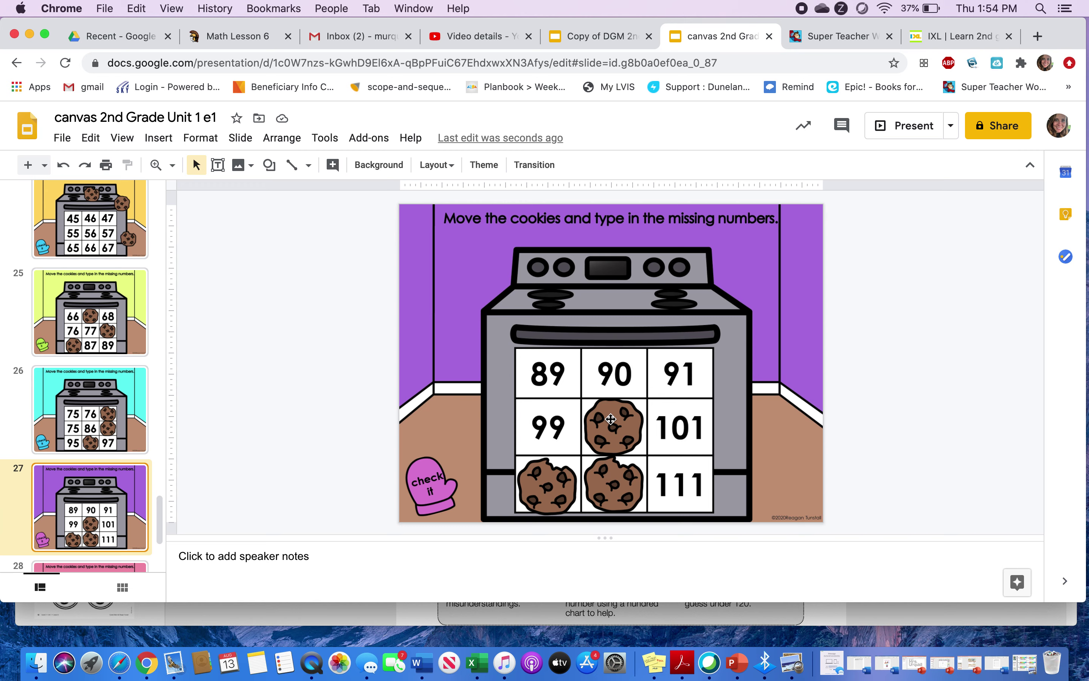
left_click_drag(611, 419, 790, 415)
left_click(605, 418)
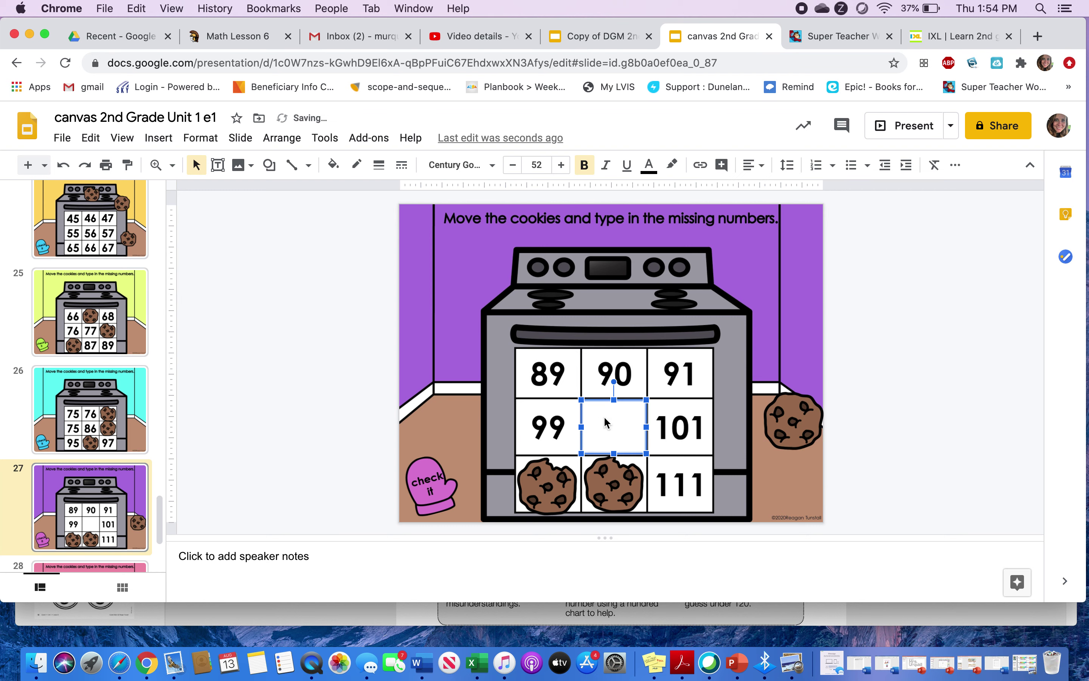
type("100")
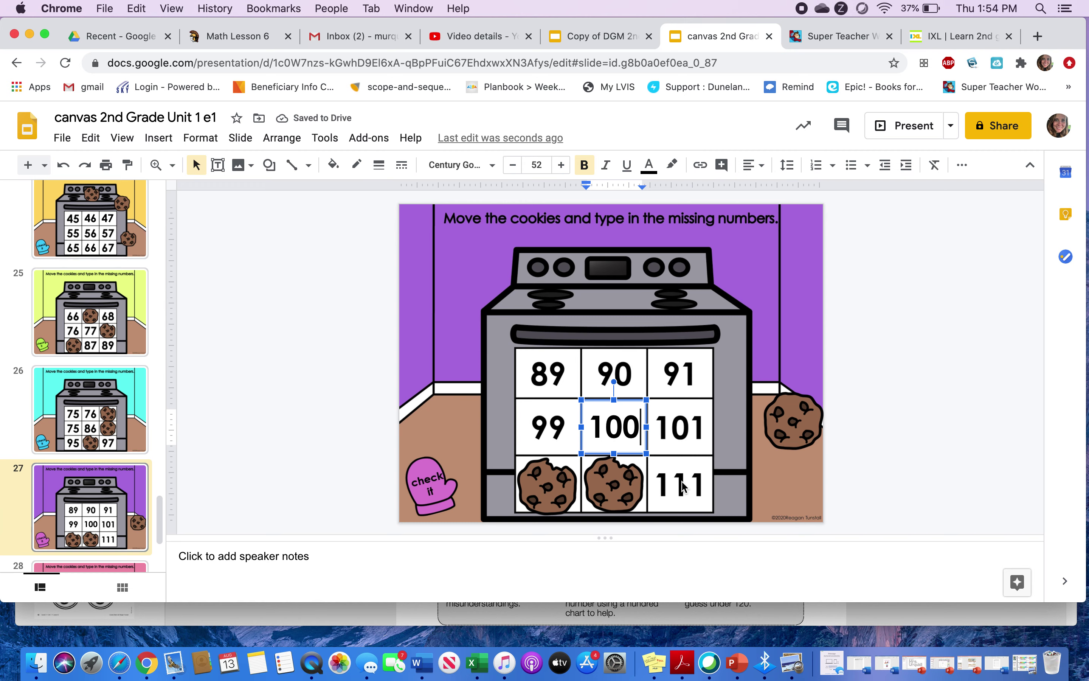
Move the cookie before 111 off the chart and enter 110 in the uncovered cell
left_click(604, 486)
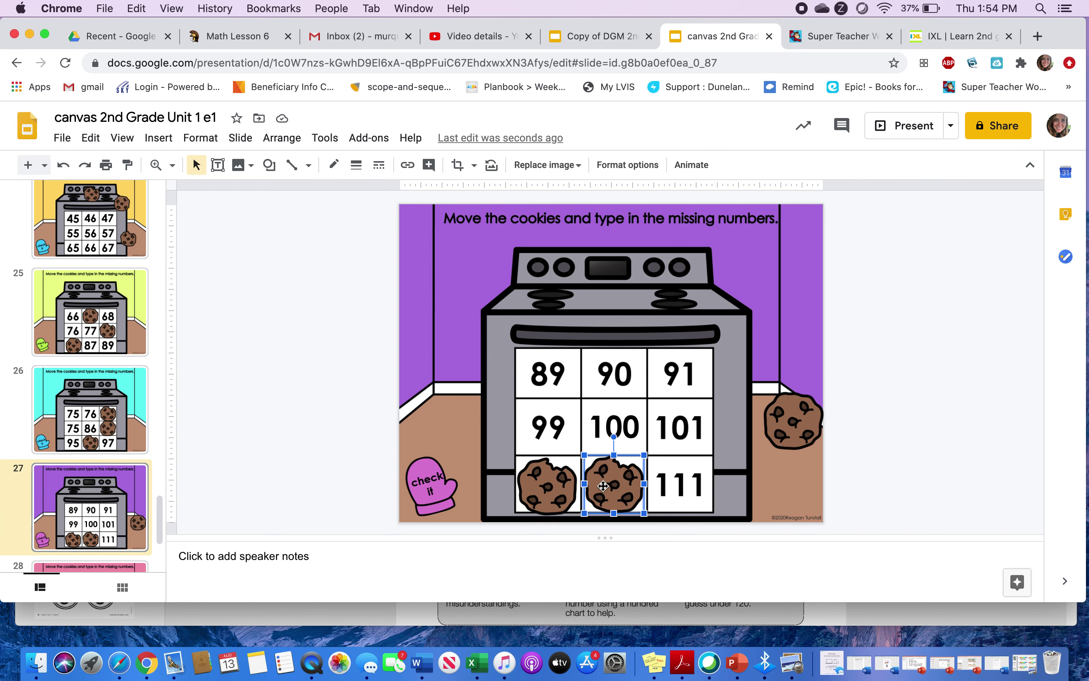
left_click_drag(603, 489, 784, 335)
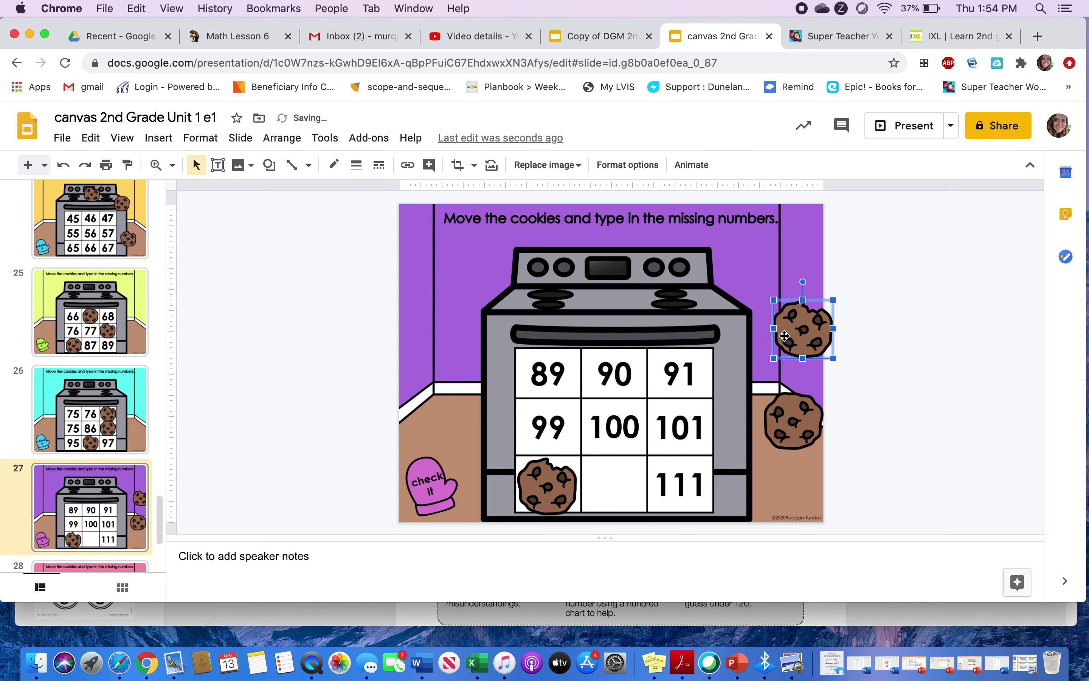
left_click(608, 474)
type("110")
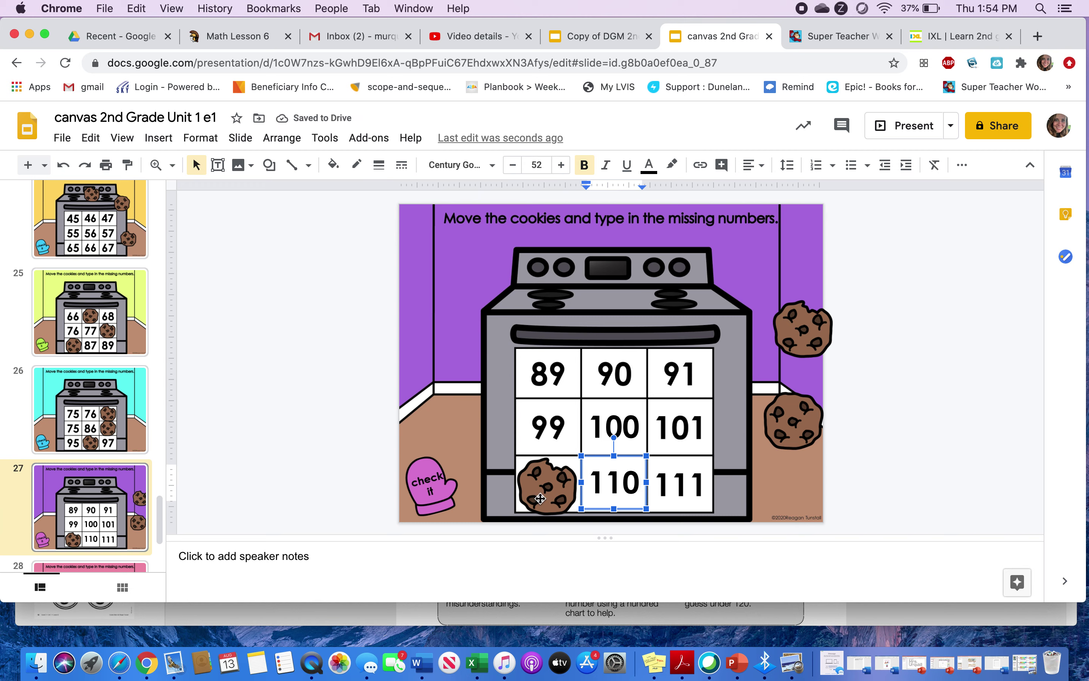
Move the last cookie, below 99, off the chart and enter 109 in its cell
left_click_drag(543, 485, 437, 413)
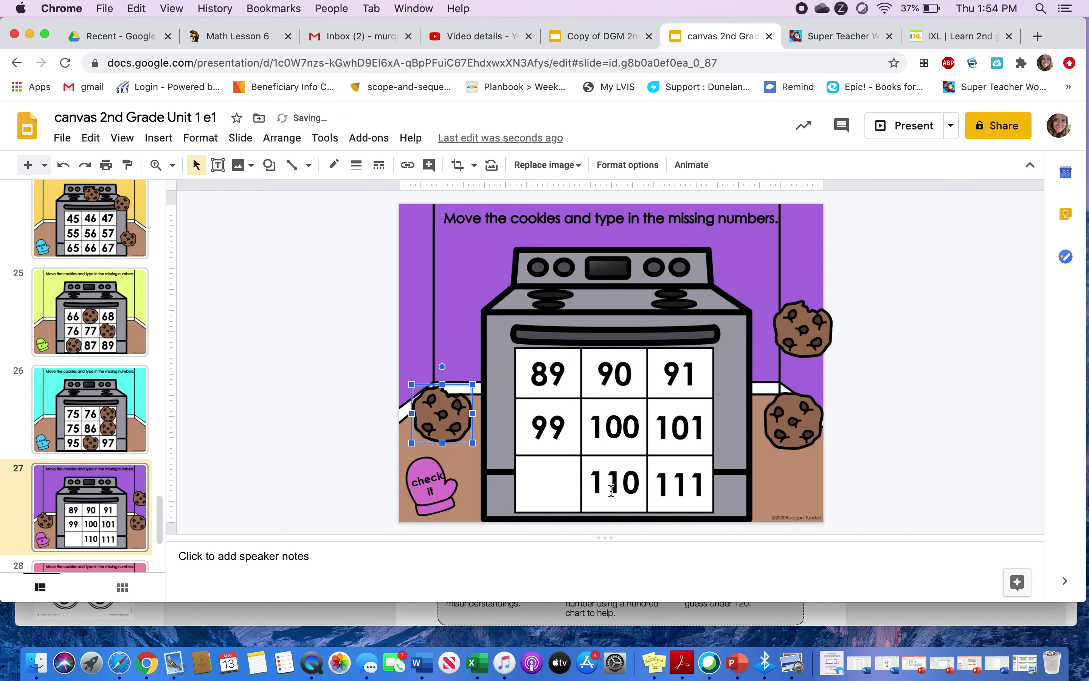
left_click(561, 487)
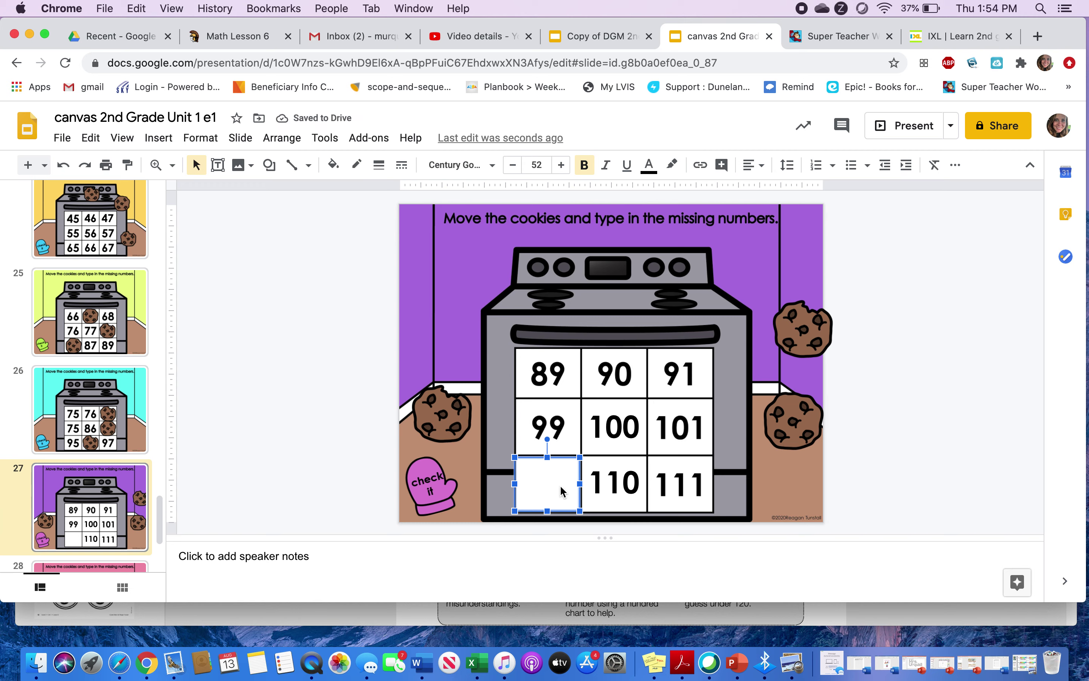
type("109")
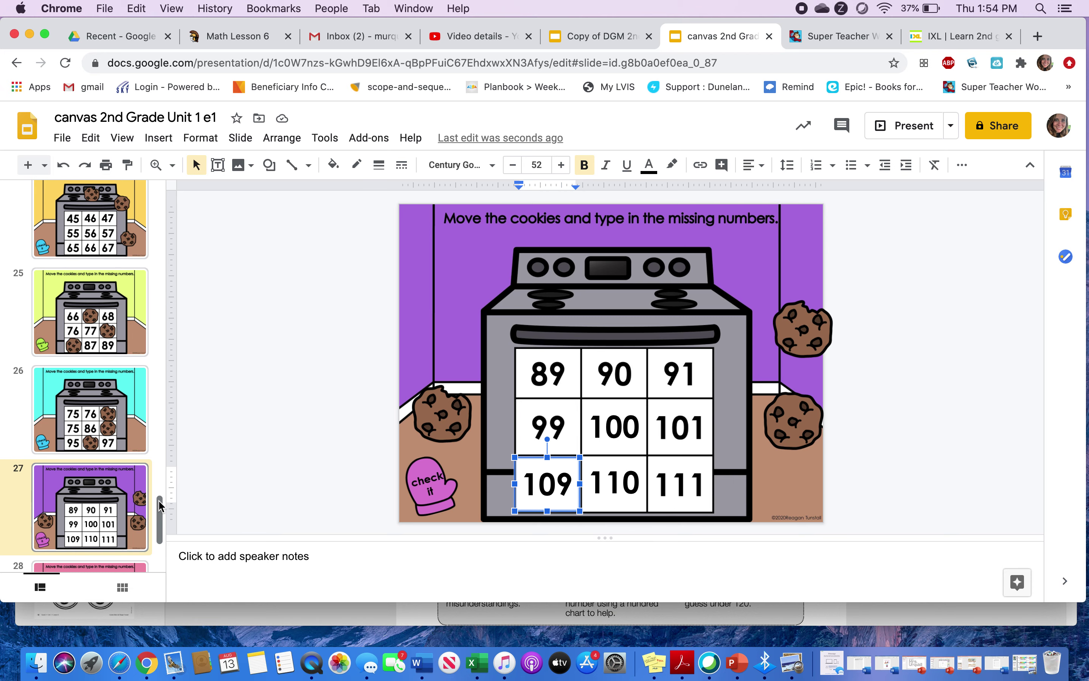
On slide 29, move the cookie after 206 off the chart and enter 207 in the uncovered cell
left_click_drag(163, 507, 161, 538)
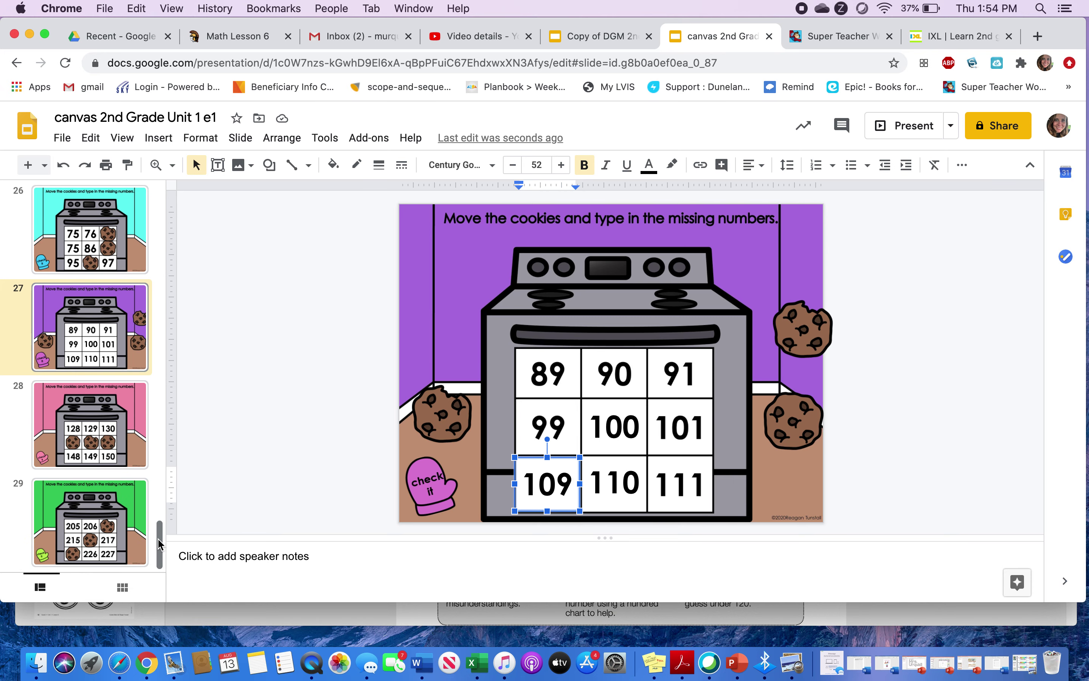
left_click(106, 529)
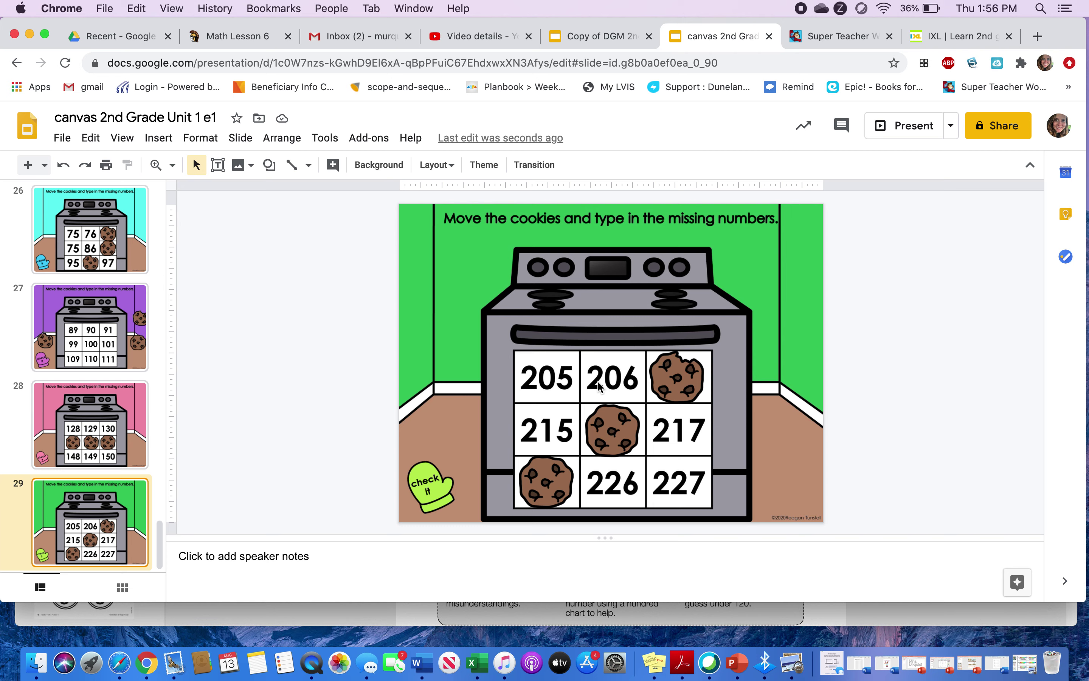
left_click_drag(700, 379, 788, 346)
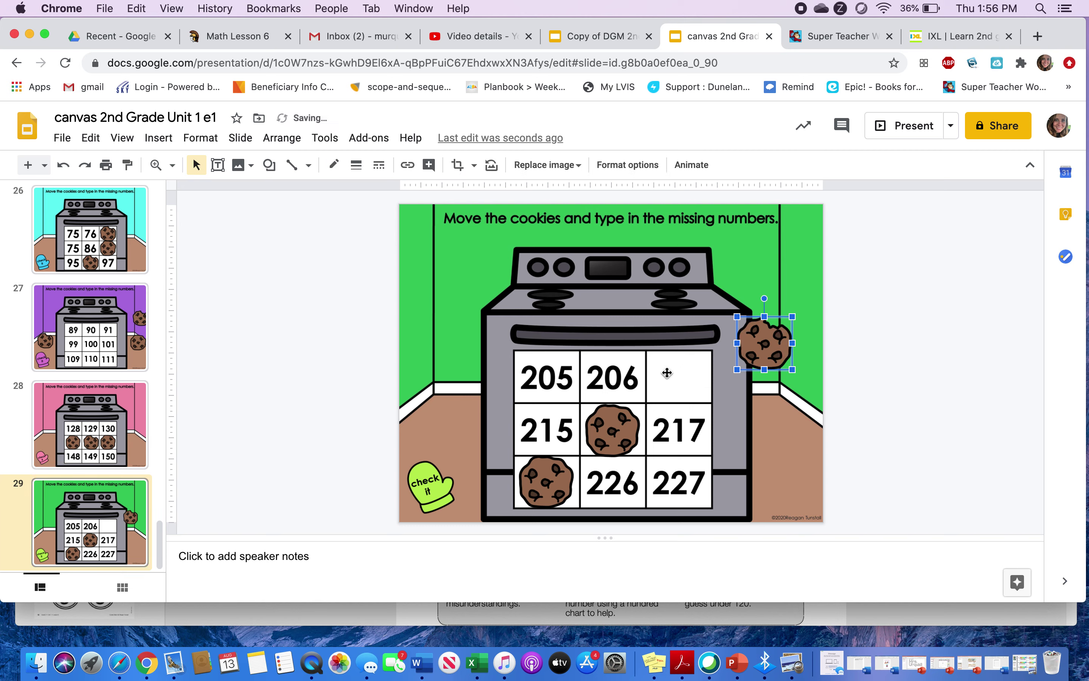
left_click(668, 378)
type("207")
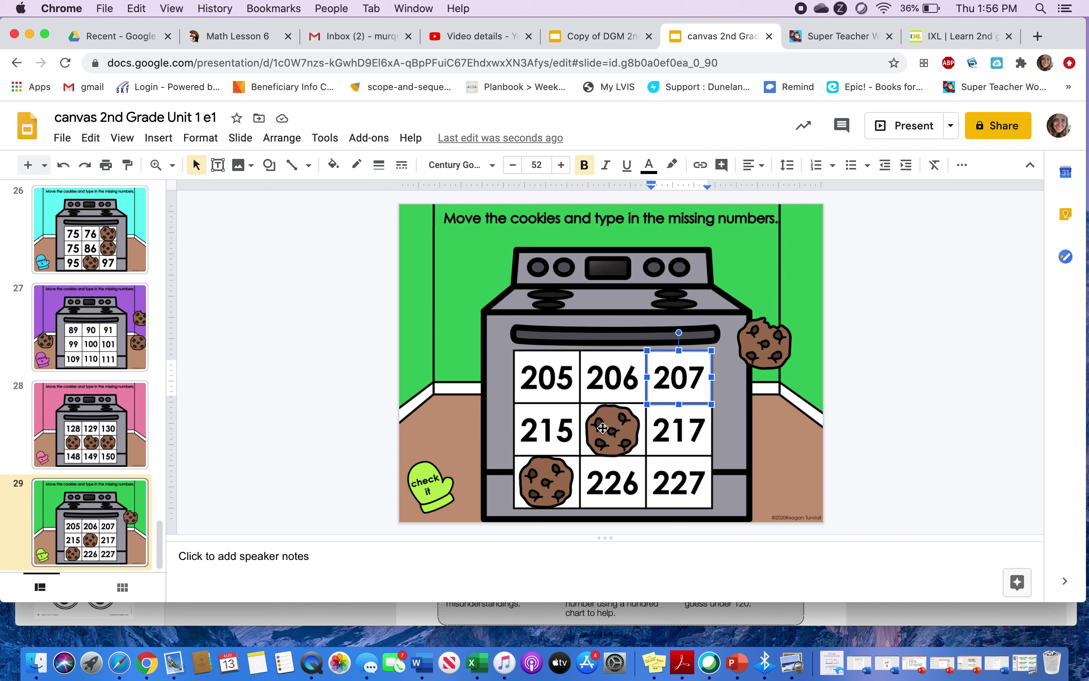
Move the cookie between 215 and 217 off the chart and enter 216 in its cell
left_click_drag(694, 432, 805, 419)
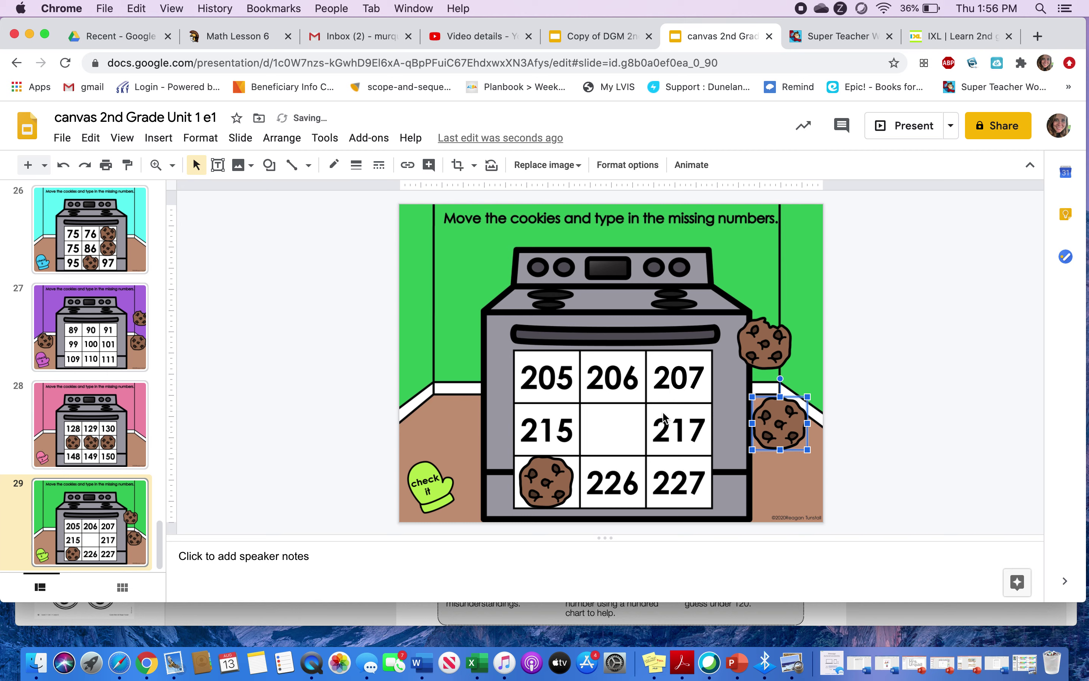
left_click(605, 425)
type("216")
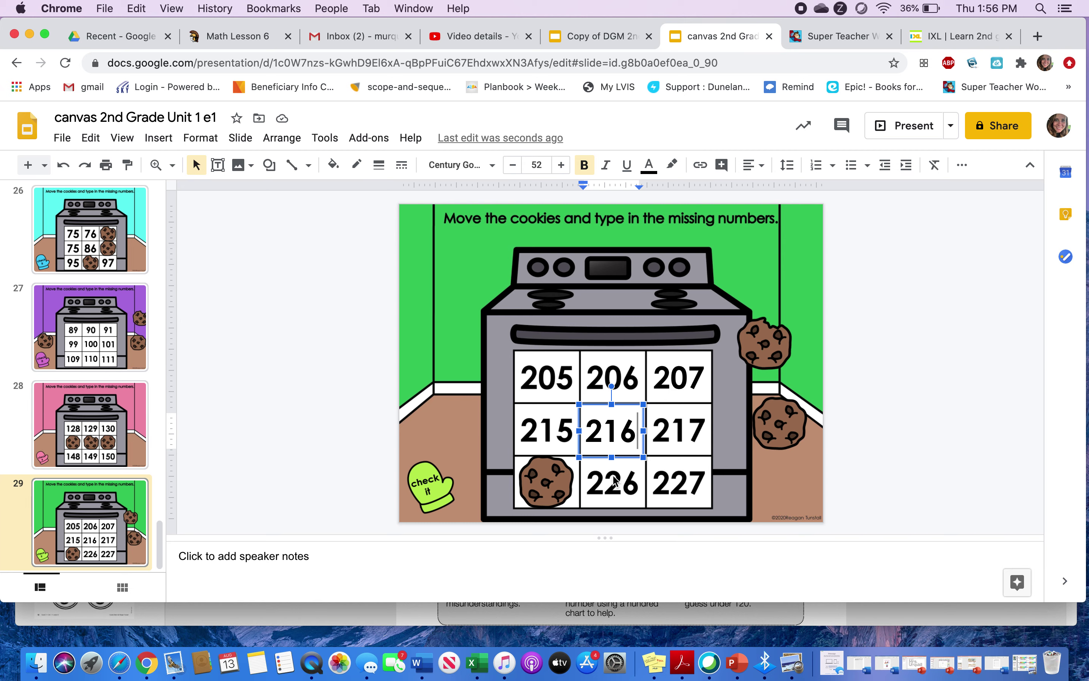
Move the cookie before 226 off the chart, enter 225 in the uncovered cell, and deselect it
left_click_drag(555, 473, 448, 439)
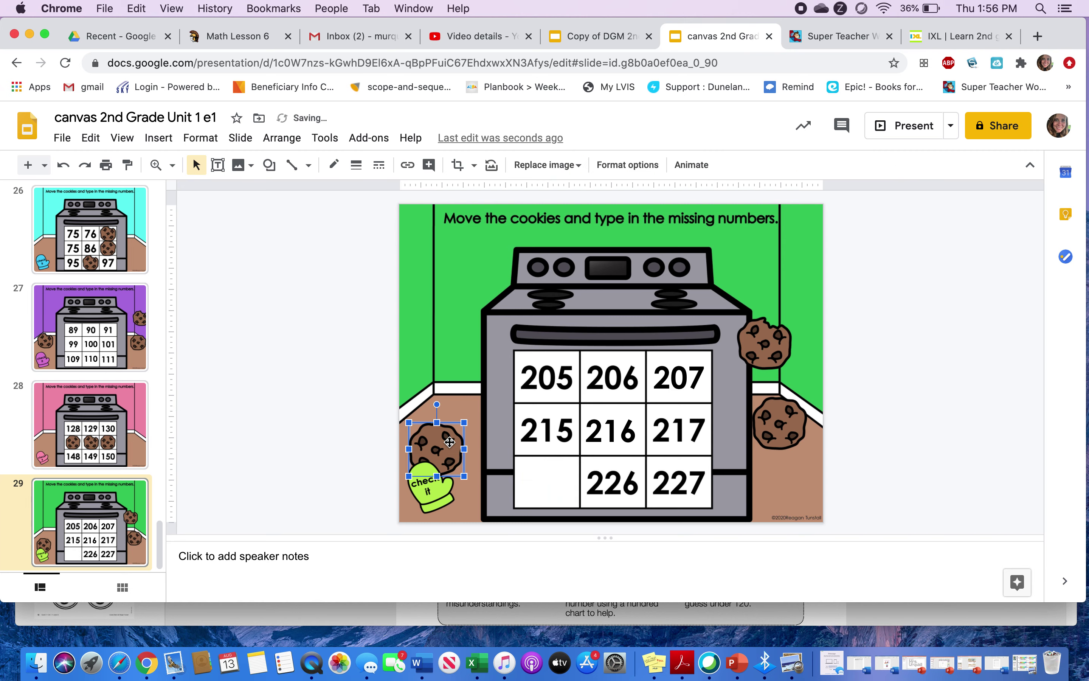
left_click(527, 483)
type("2")
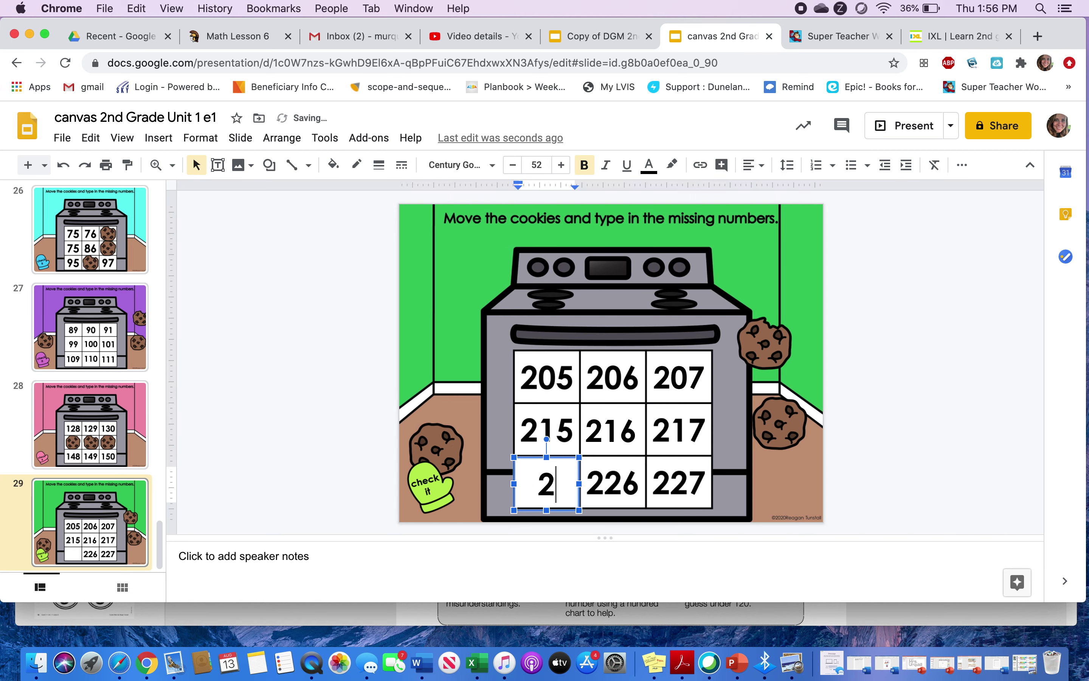
type("26")
key("BackSpace")
type("5")
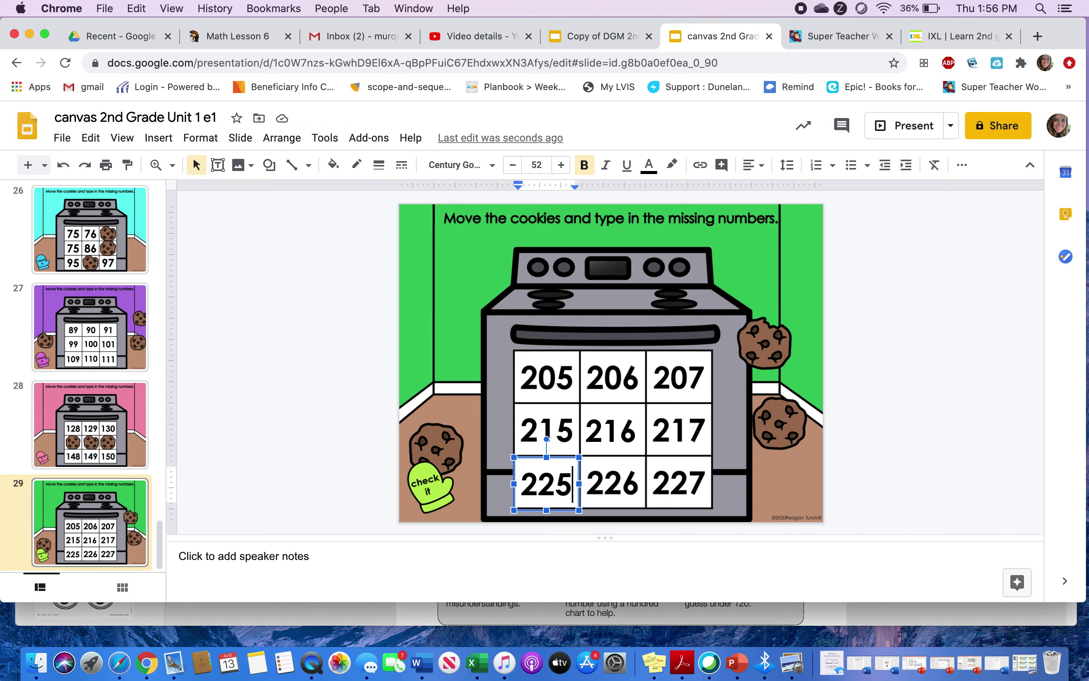
left_click(569, 373)
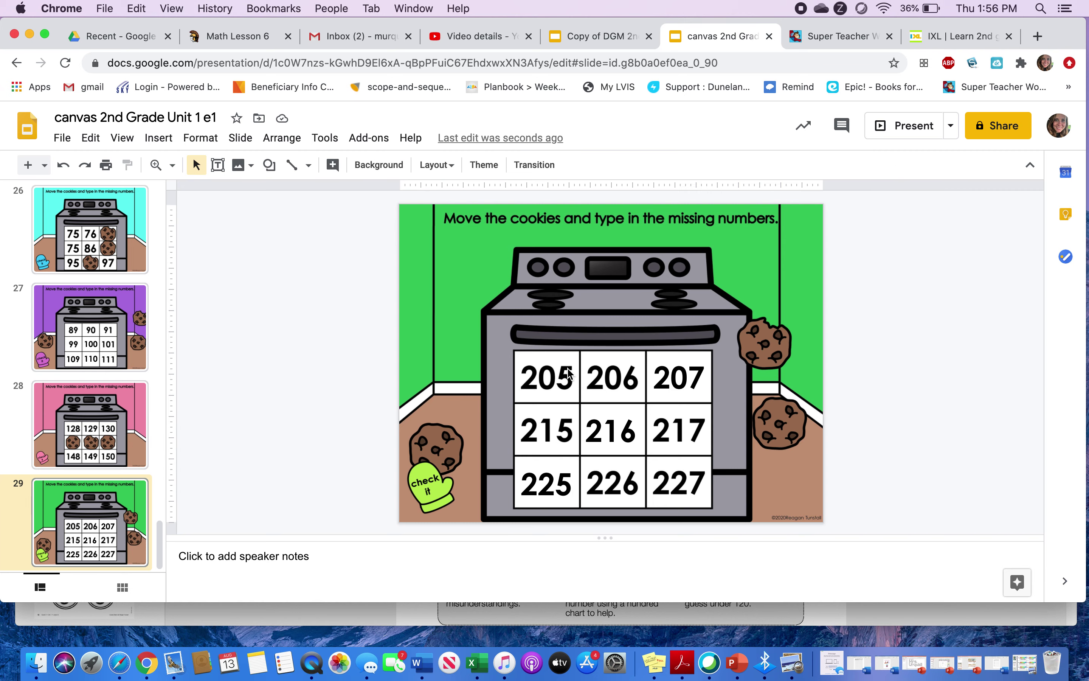